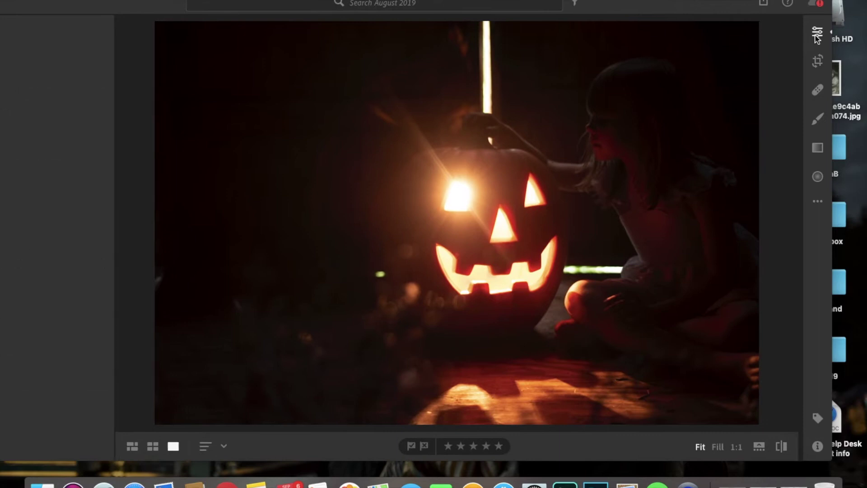
# - Look over the edit controls and display the photo's camera and capture information
pyautogui.scroll(-5, 751, 145)
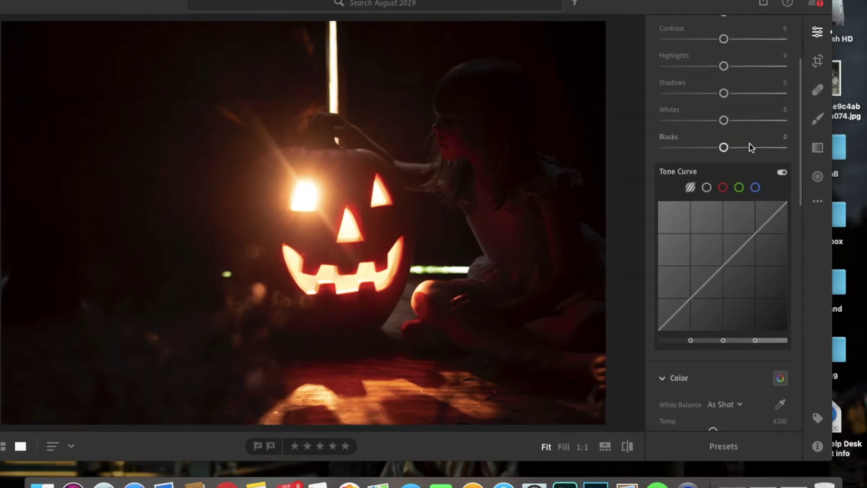
pyautogui.scroll(5, 723, 136)
pyautogui.doubleClick(644, 6)
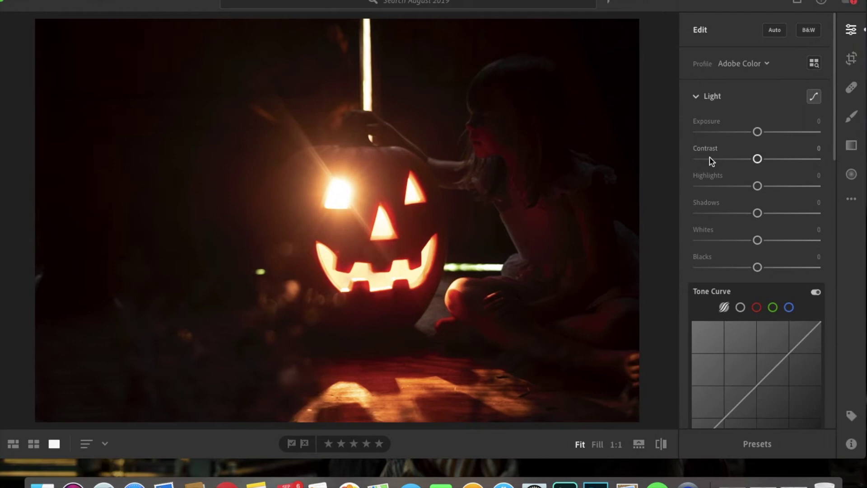
pyautogui.click(851, 444)
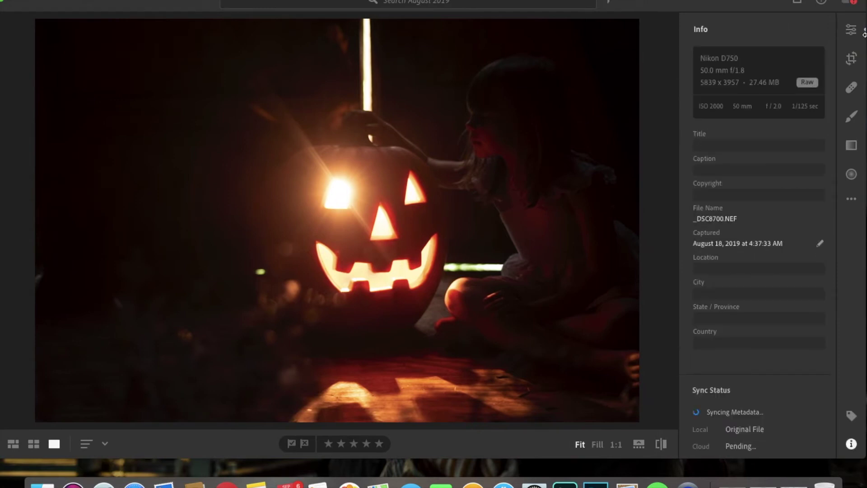
pyautogui.moveTo(723, 3); pyautogui.dragTo(750, 7)
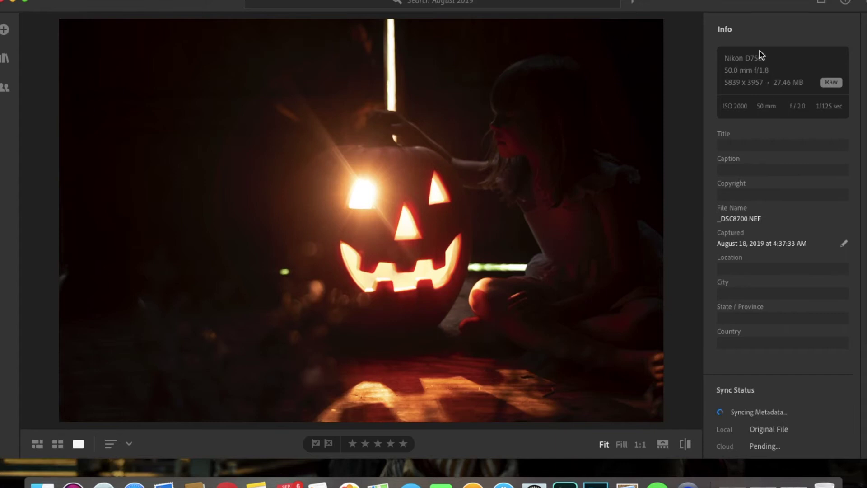
pyautogui.hotkey('shift', 'z')
pyautogui.hotkey('shift', 'z')
pyautogui.moveTo(795, 2); pyautogui.dragTo(768, 1)
# - Raise the photo's exposure to +1.84 in the Light settings
pyautogui.click(850, 30)
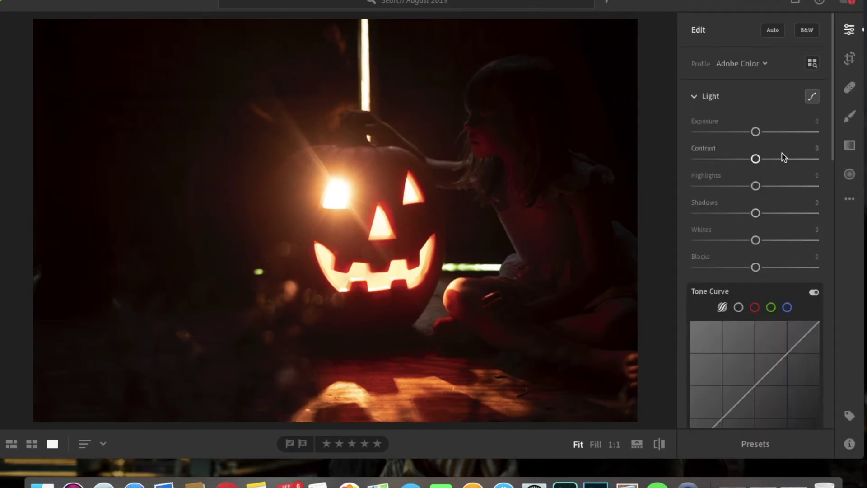
pyautogui.click(784, 132)
pyautogui.moveTo(784, 135); pyautogui.dragTo(781, 137)
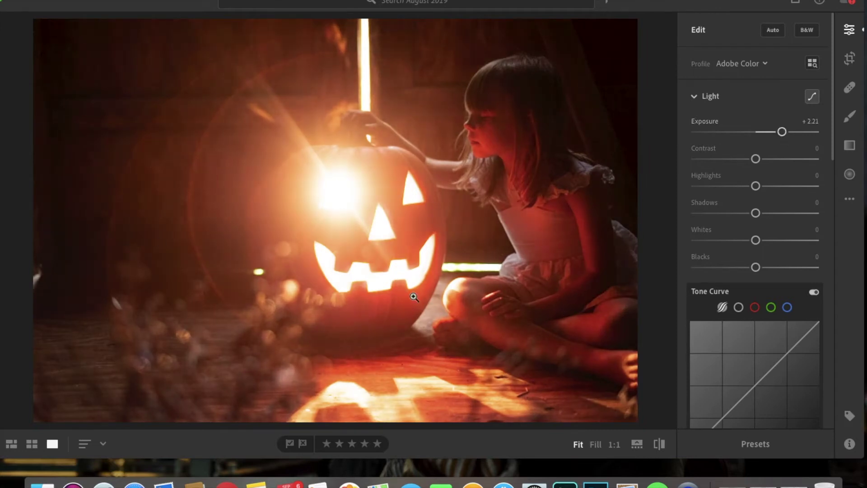
pyautogui.moveTo(781, 132); pyautogui.dragTo(777, 132)
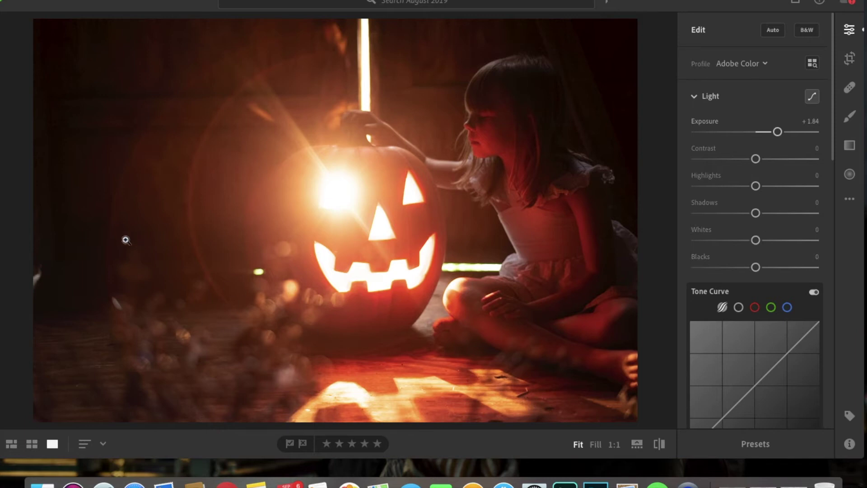
# - Shift the hue of the reds to +50 in the Color Mixer
pyautogui.scroll(-1, 778, 180)
pyautogui.scroll(-3, 778, 183)
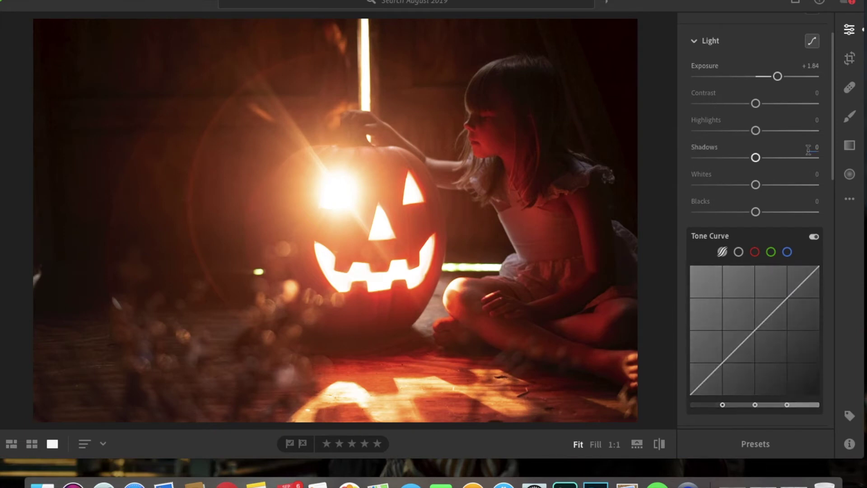
pyautogui.scroll(-1, 785, 163)
pyautogui.scroll(3, 786, 163)
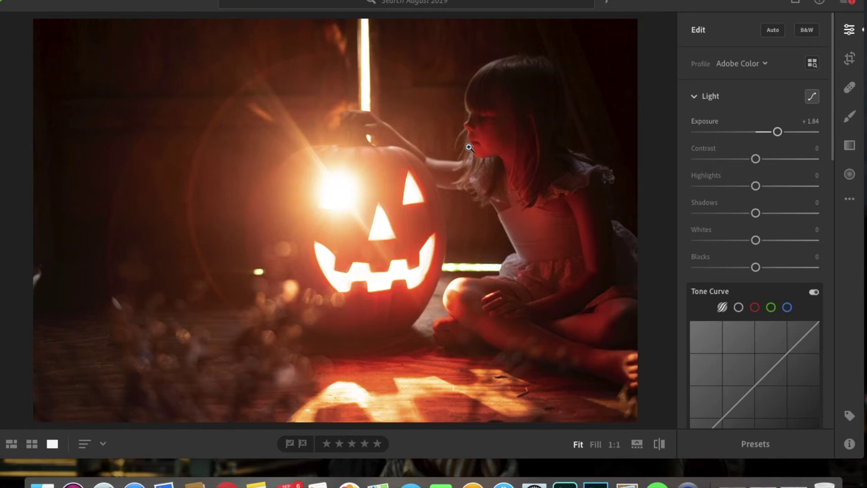
pyautogui.scroll(-10, 761, 237)
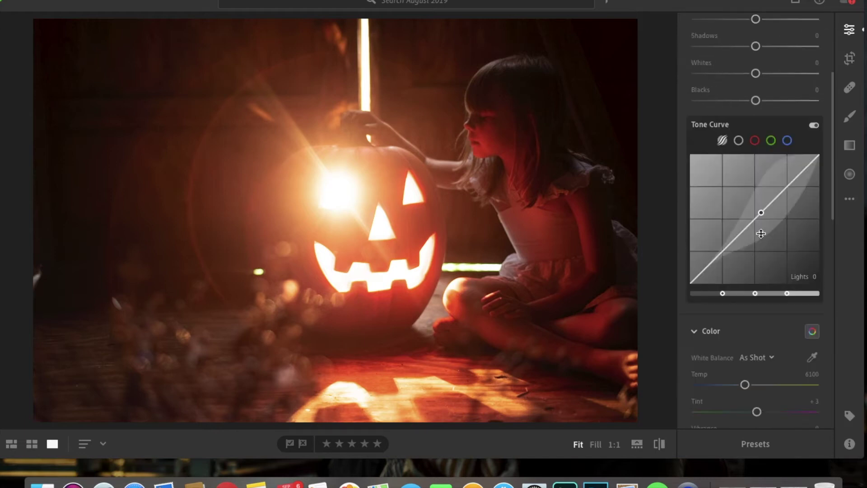
pyautogui.click(700, 216)
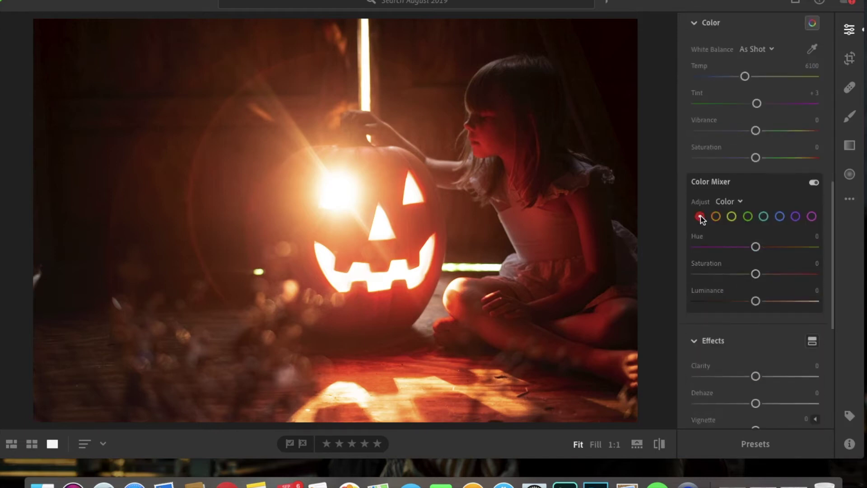
pyautogui.click(784, 246)
pyautogui.moveTo(784, 248)
pyautogui.mouseDown()
pyautogui.moveTo(751, 248)
pyautogui.moveTo(787, 251)
pyautogui.mouseUp()
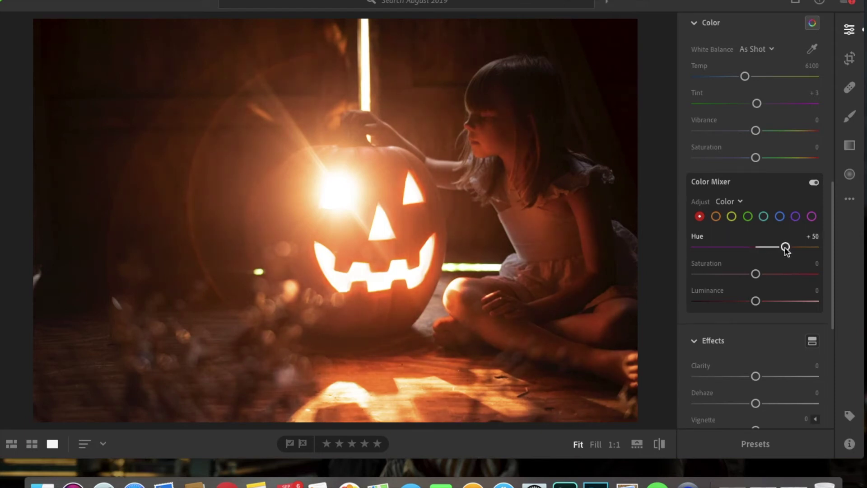
# - Set the photo's exposure to +1.42 and contrast to +42
pyautogui.scroll(10, 751, 257)
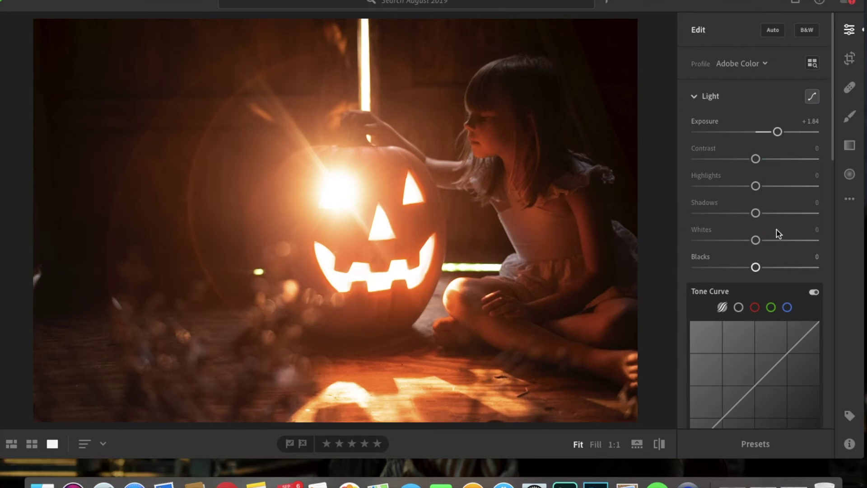
pyautogui.moveTo(779, 133); pyautogui.dragTo(772, 134)
pyautogui.click(776, 160)
pyautogui.moveTo(779, 165); pyautogui.dragTo(782, 164)
pyautogui.press('super+minus')
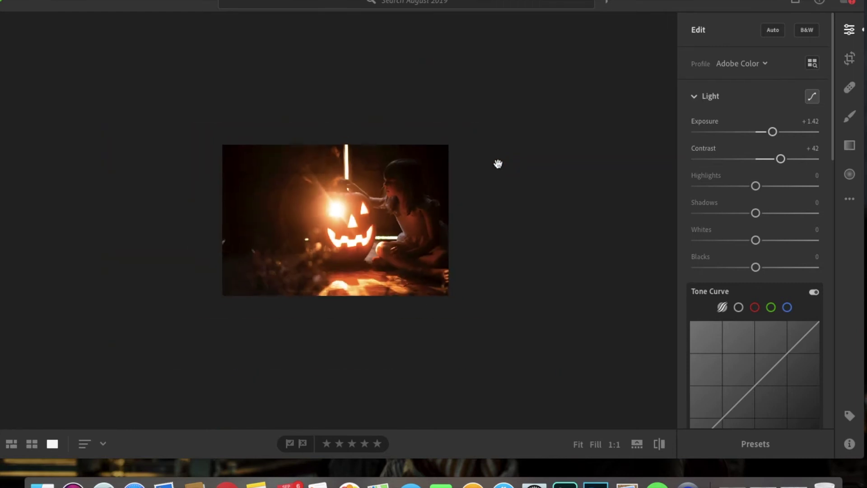
pyautogui.press('super+equal')
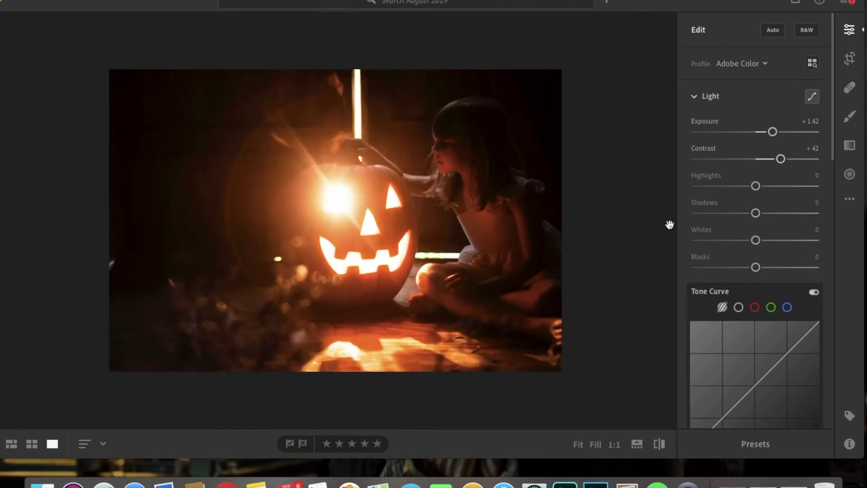
# - Set the photo's blacks to −15 and clarity to +9
pyautogui.scroll(-2, 800, 226)
pyautogui.click(736, 245)
pyautogui.moveTo(736, 246); pyautogui.dragTo(746, 245)
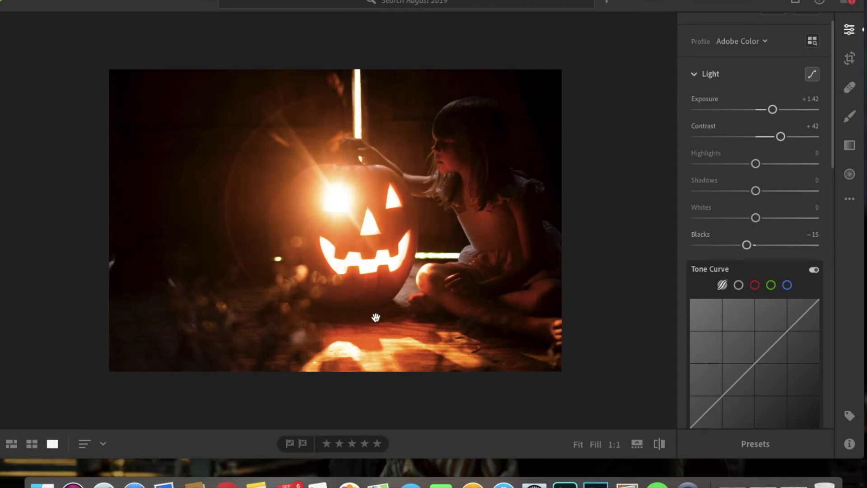
pyautogui.scroll(-10, 712, 273)
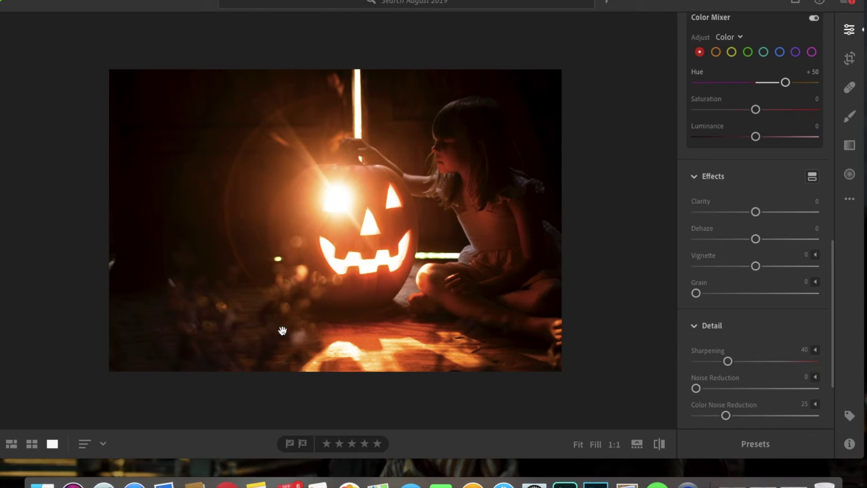
pyautogui.moveTo(767, 211); pyautogui.dragTo(762, 214)
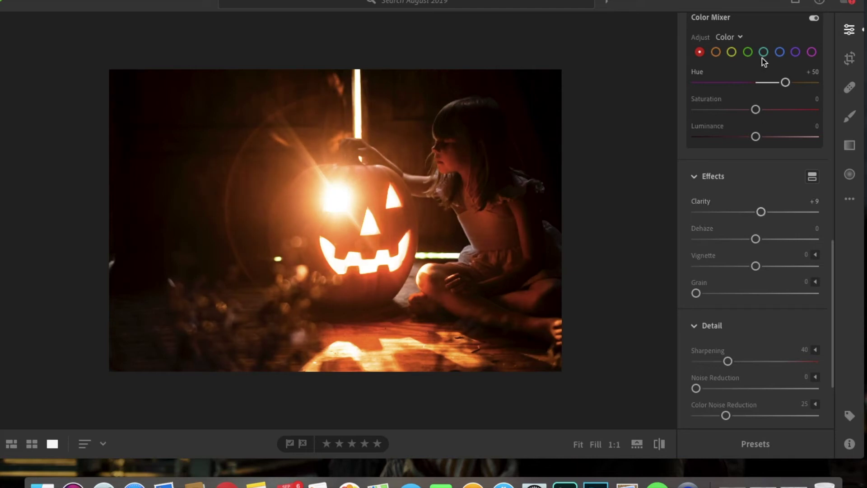
# - Adjust the reds in the Color Mixer to hue +68, saturation +17 and luminance −32
pyautogui.moveTo(795, 83)
pyautogui.mouseDown()
pyautogui.moveTo(764, 84)
pyautogui.moveTo(808, 91)
pyautogui.moveTo(774, 95)
pyautogui.moveTo(796, 94)
pyautogui.mouseUp()
pyautogui.moveTo(756, 137); pyautogui.dragTo(736, 137)
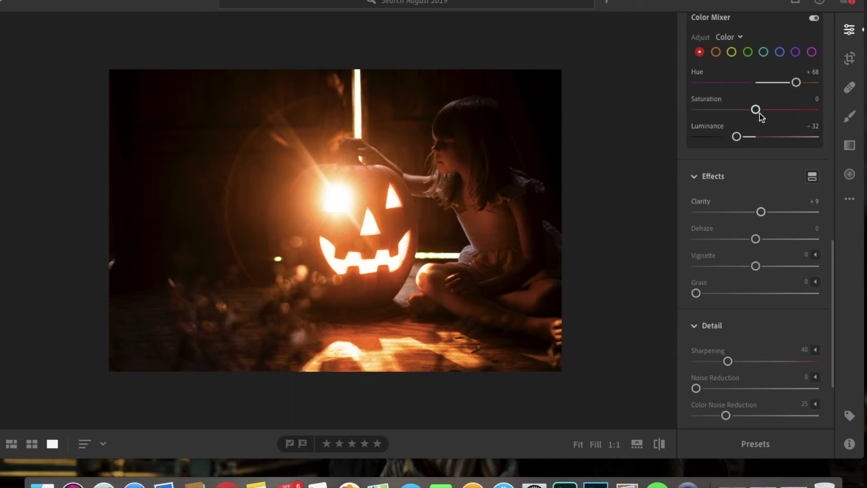
pyautogui.moveTo(756, 109)
pyautogui.mouseDown()
pyautogui.moveTo(767, 110)
pyautogui.moveTo(732, 118)
pyautogui.moveTo(765, 119)
pyautogui.mouseUp()
# - Try raising the photo's Dehaze to +32
pyautogui.moveTo(768, 238); pyautogui.dragTo(763, 239)
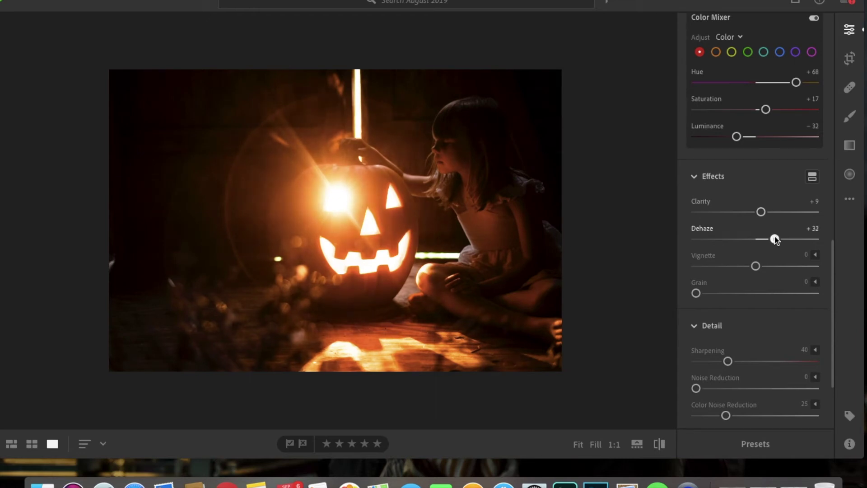
pyautogui.moveTo(775, 240); pyautogui.dragTo(756, 240)
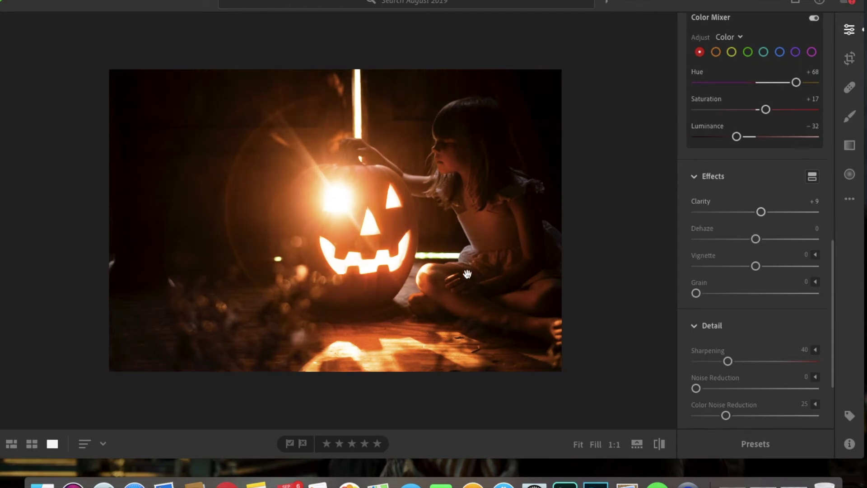
# - Add a slanted linear gradient from the photo's right side across the girl, with exposure −0.36 and both clarity and temperature reset to 0
pyautogui.click(850, 145)
pyautogui.moveTo(585, 146); pyautogui.dragTo(369, 90)
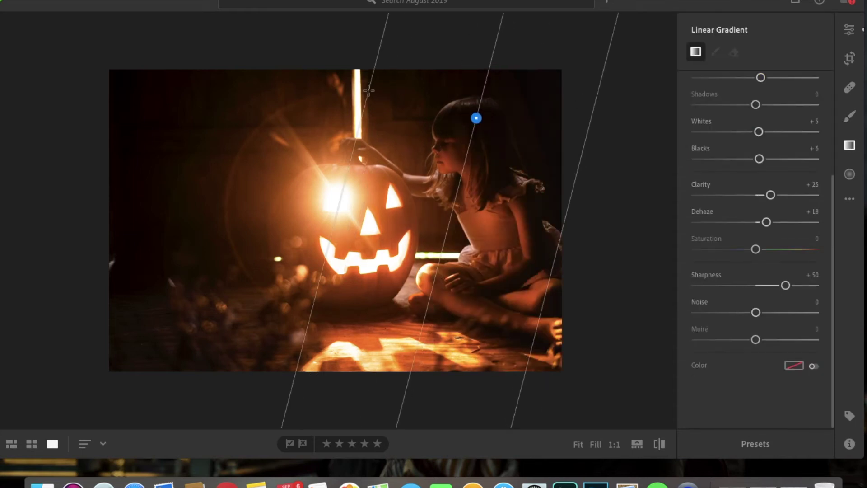
pyautogui.doubleClick(769, 220)
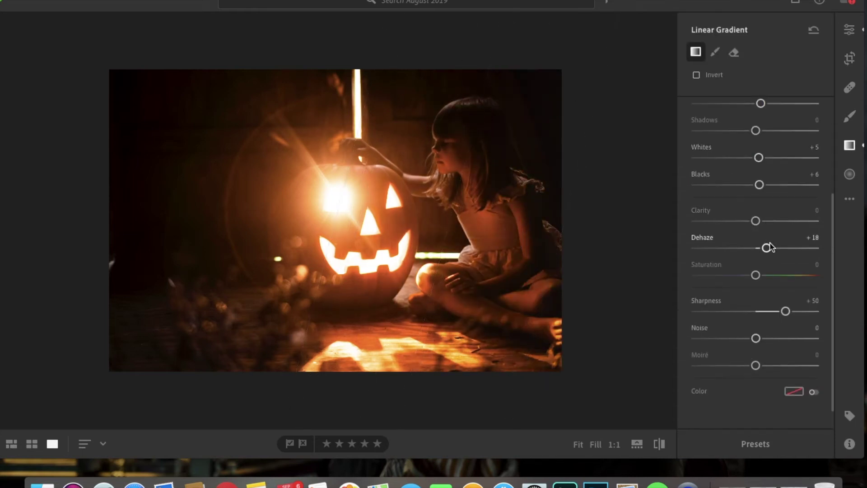
pyautogui.scroll(5, 770, 248)
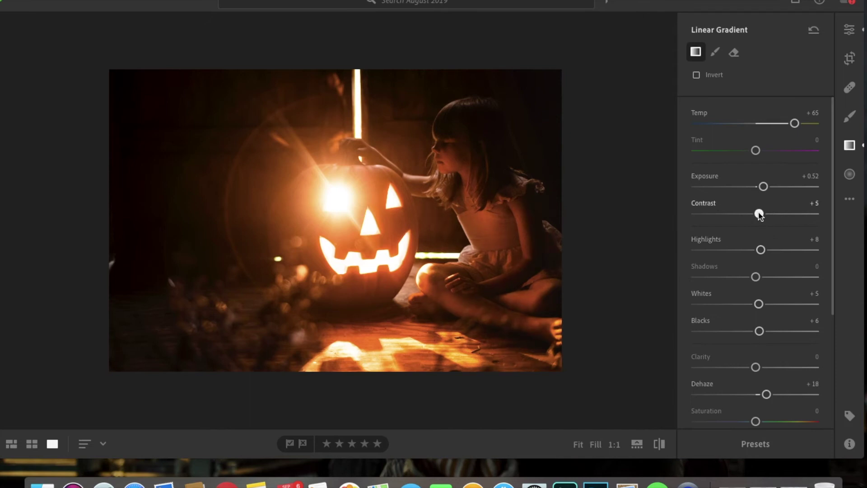
pyautogui.moveTo(763, 187); pyautogui.dragTo(750, 187)
pyautogui.doubleClick(794, 123)
# - Shift the linear gradient slightly toward the pumpkin and set its sharpness to −16 and clarity to −13
pyautogui.moveTo(368, 90); pyautogui.dragTo(584, 146)
pyautogui.moveTo(491, 112); pyautogui.dragTo(447, 99)
pyautogui.scroll(-5, 743, 313)
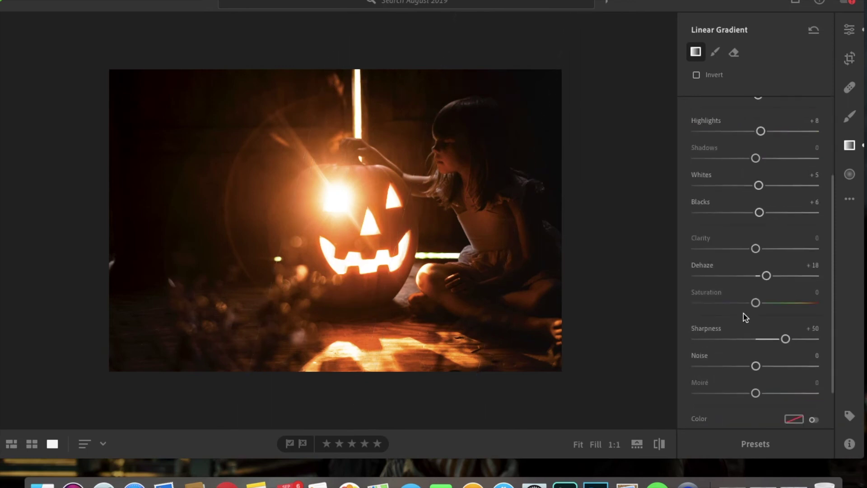
pyautogui.moveTo(768, 343); pyautogui.dragTo(747, 342)
pyautogui.moveTo(756, 248); pyautogui.dragTo(747, 248)
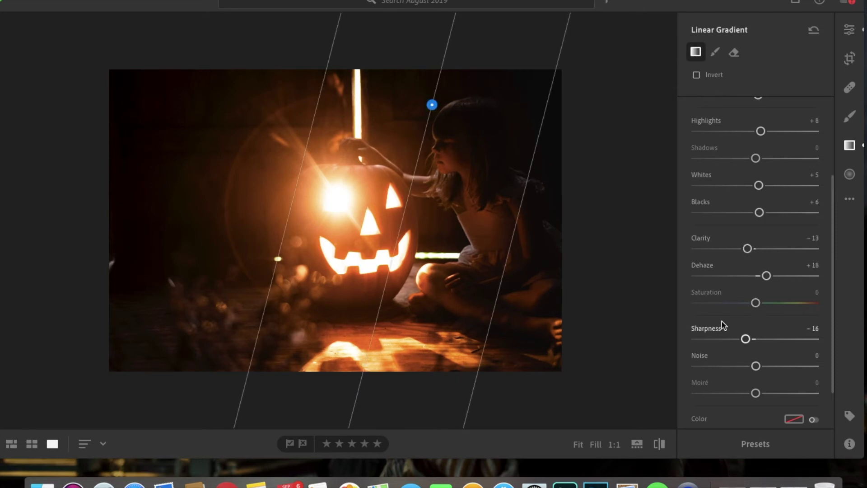
pyautogui.moveTo(432, 105); pyautogui.dragTo(454, 110)
pyautogui.moveTo(455, 110)
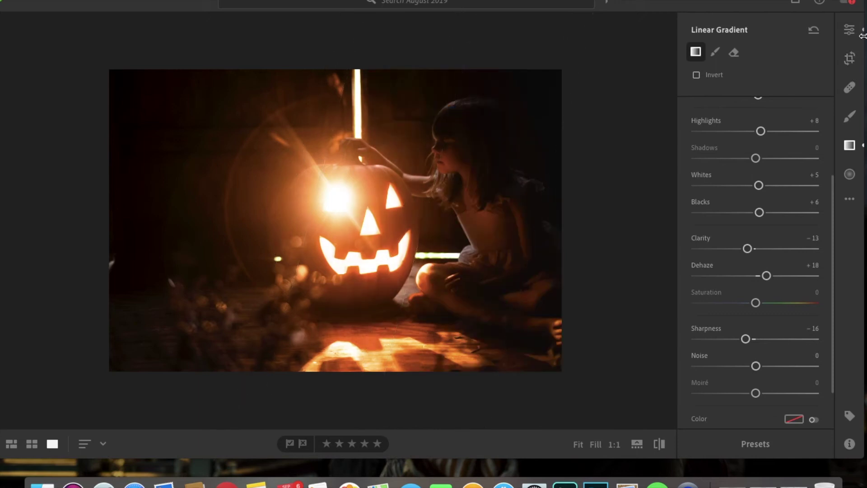
# - Add a radial gradient around the pumpkin with exposure +0.04, clarity +3 and dehaze +6
pyautogui.click(849, 174)
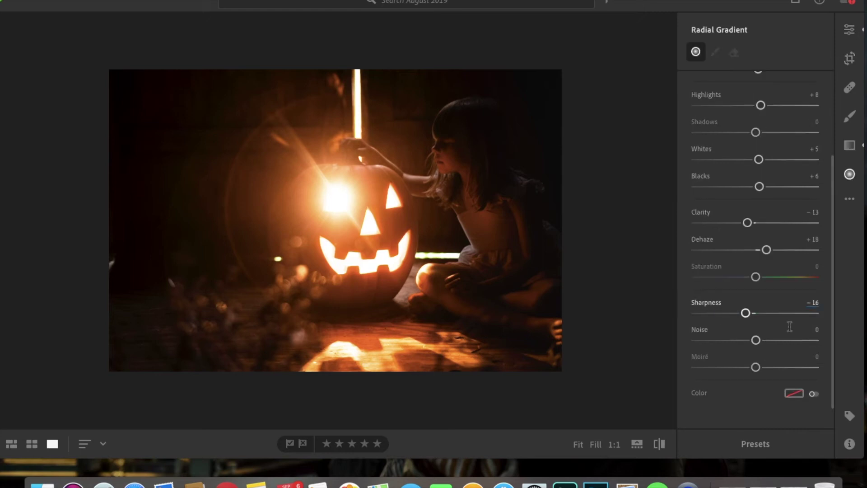
pyautogui.moveTo(306, 181)
pyautogui.mouseDown()
pyautogui.moveTo(465, 323)
pyautogui.moveTo(471, 348)
pyautogui.mouseUp()
pyautogui.moveTo(747, 276)
pyautogui.mouseDown()
pyautogui.moveTo(772, 275)
pyautogui.moveTo(766, 303)
pyautogui.moveTo(778, 303)
pyautogui.moveTo(760, 303)
pyautogui.moveTo(758, 275)
pyautogui.mouseUp()
pyautogui.scroll(5, 759, 276)
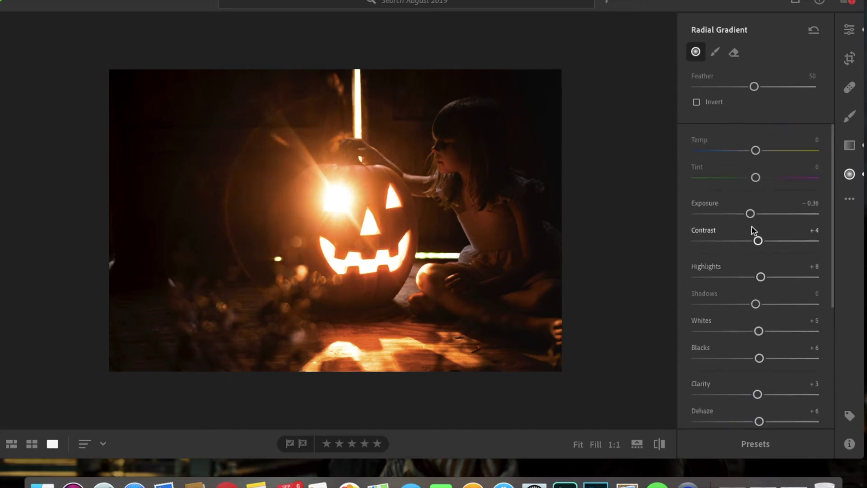
pyautogui.moveTo(759, 219); pyautogui.dragTo(756, 219)
# - Shrink the radial gradient in width and height and move it slightly right, closer to the pumpkin's glowing eye
pyautogui.moveTo(479, 205); pyautogui.dragTo(458, 204)
pyautogui.moveTo(316, 375); pyautogui.dragTo(330, 329)
pyautogui.moveTo(295, 58); pyautogui.dragTo(299, 84)
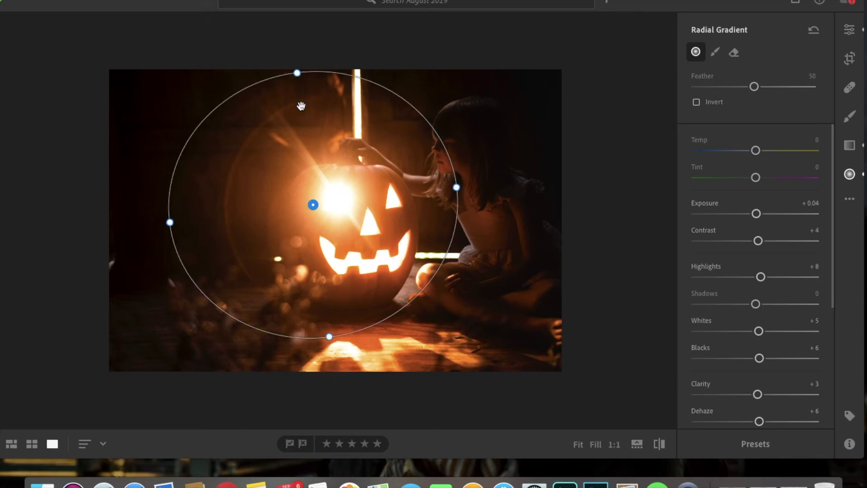
pyautogui.moveTo(318, 159); pyautogui.dragTo(324, 157)
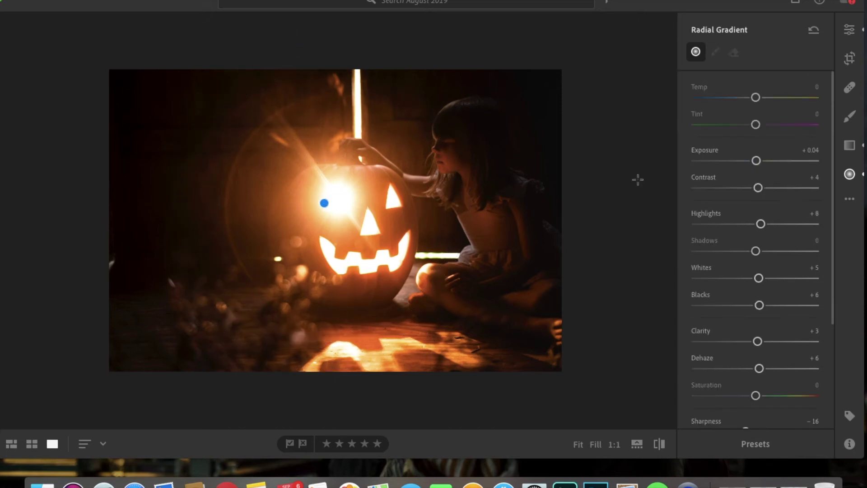
# - Set the whole photo's highlights to −17, whites to −36 and blacks to −18, and check the result up close
pyautogui.click(850, 29)
pyautogui.moveTo(745, 266); pyautogui.dragTo(735, 240)
pyautogui.moveTo(756, 186); pyautogui.dragTo(746, 186)
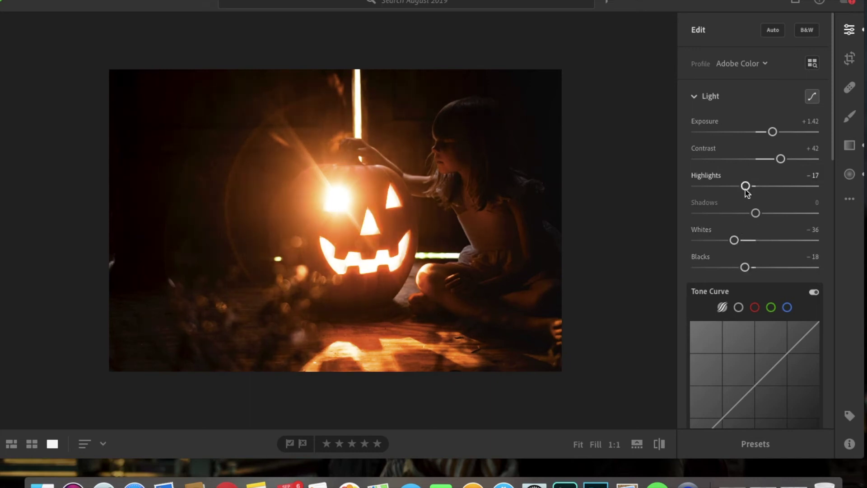
pyautogui.scroll(-2, 382, 183)
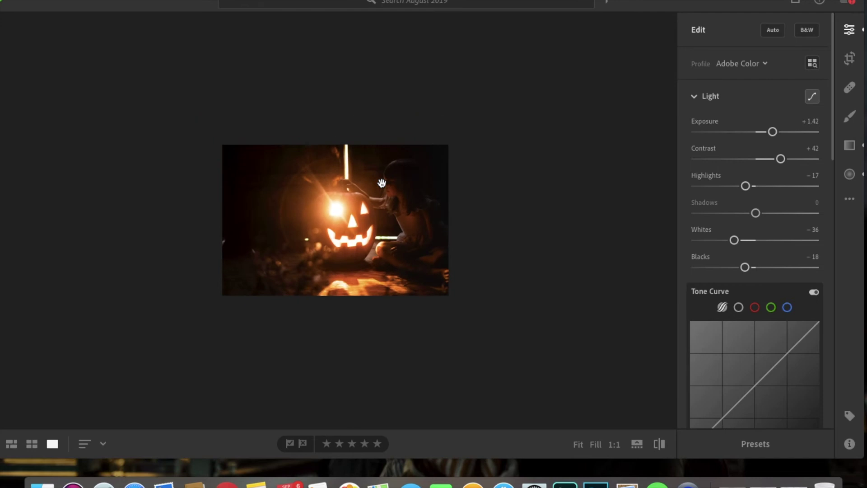
pyautogui.scroll(5, 529, 193)
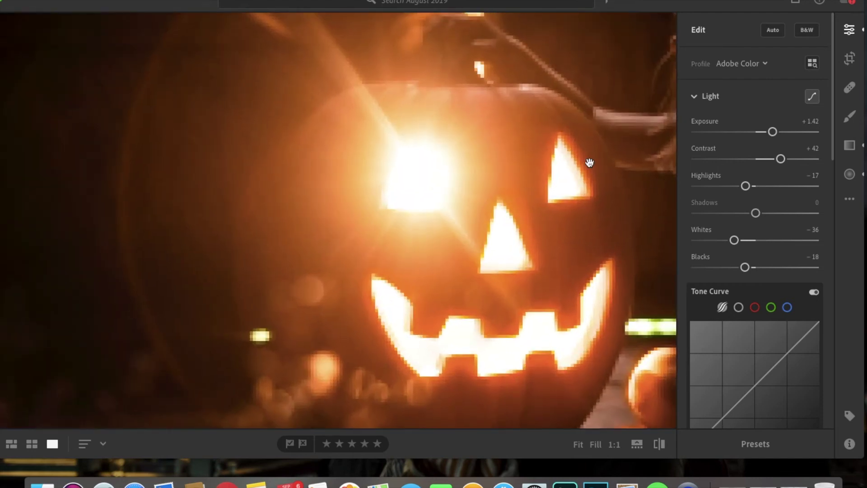
pyautogui.scroll(-3, 605, 170)
pyautogui.scroll(-3, 606, 174)
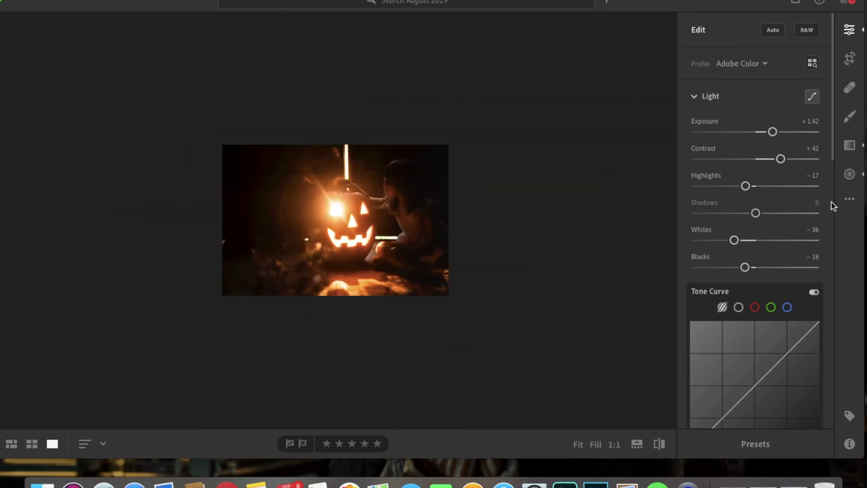
# - Set the whole photo's highlights to −39
pyautogui.moveTo(745, 186); pyautogui.dragTo(788, 186)
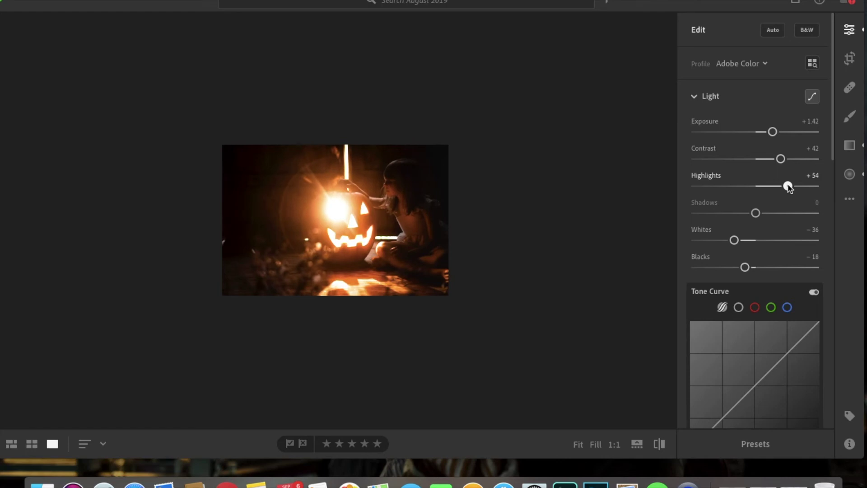
pyautogui.moveTo(789, 189); pyautogui.dragTo(732, 196)
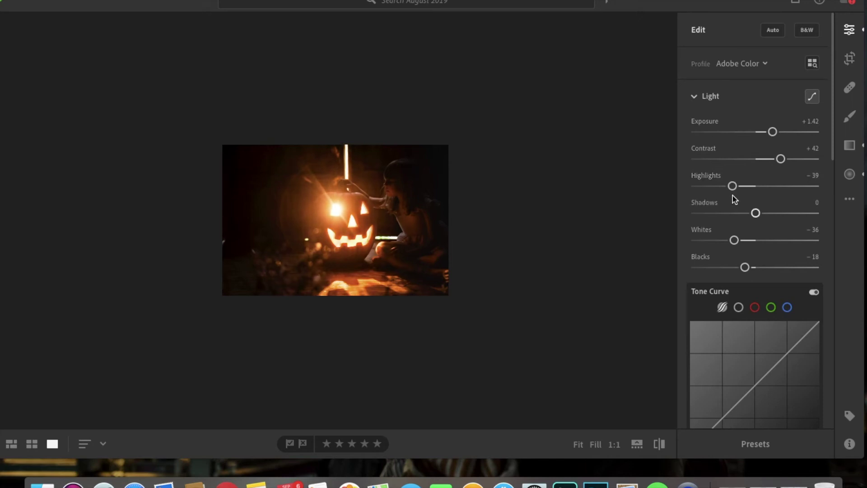
# - Add a radial gradient over the blurred foliage beside the pumpkin's lower left with exposure +0.32
pyautogui.click(849, 174)
pyautogui.click(330, 211)
pyautogui.moveTo(301, 268); pyautogui.dragTo(346, 301)
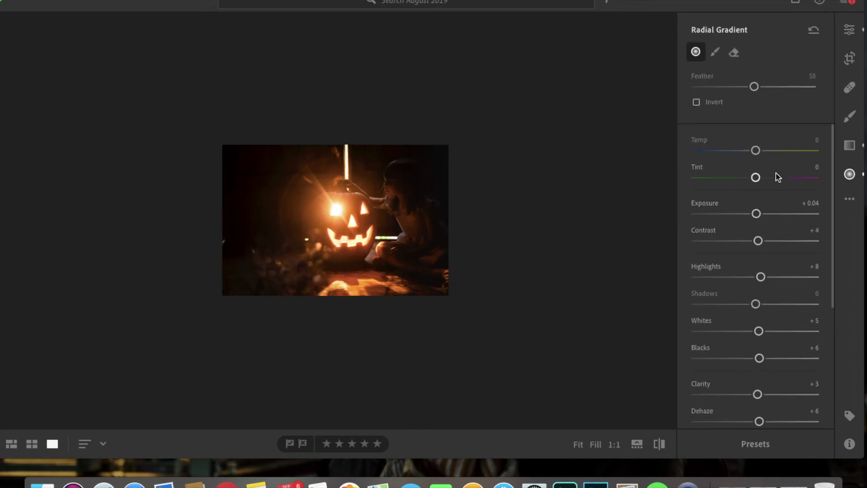
pyautogui.moveTo(756, 213); pyautogui.dragTo(762, 214)
# - Set the foliage gradient's contrast to +33, clarity to +17, saturation to +16 and sharpness to +21
pyautogui.scroll(-4, 761, 217)
pyautogui.moveTo(760, 319); pyautogui.dragTo(766, 318)
pyautogui.moveTo(765, 373); pyautogui.dragTo(765, 373)
pyautogui.moveTo(767, 409); pyautogui.dragTo(769, 409)
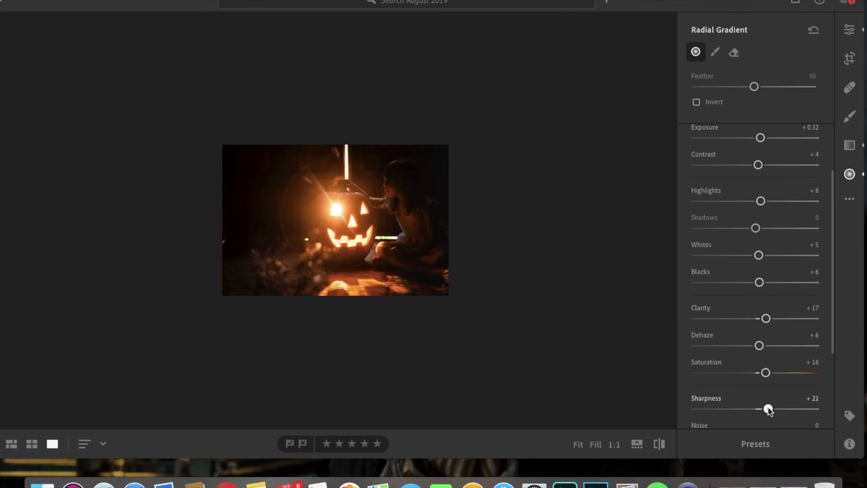
pyautogui.moveTo(293, 271)
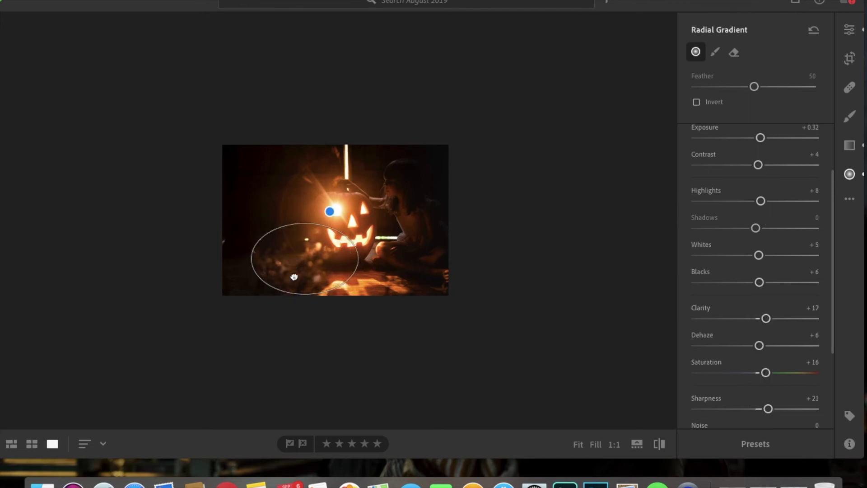
pyautogui.moveTo(758, 165); pyautogui.dragTo(776, 165)
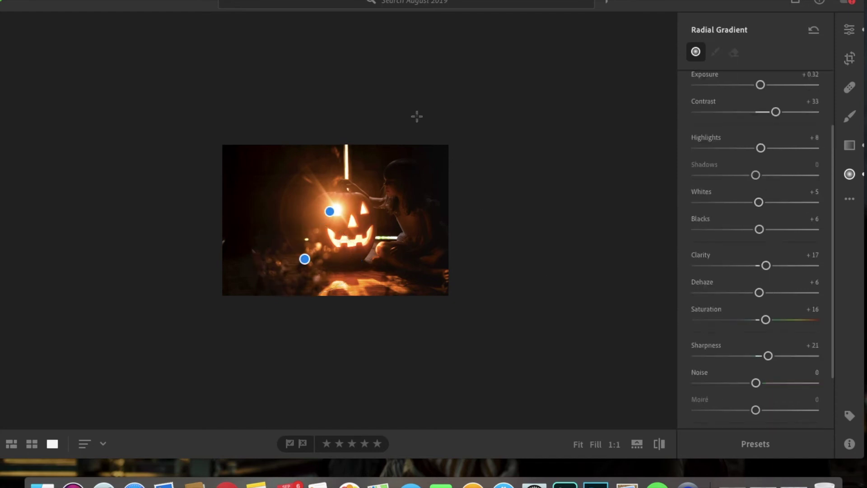
# - Add a diagonal linear gradient from the photo's lower-left corner toward the pumpkin with exposure −1.60 and contrast 0
pyautogui.click(849, 144)
pyautogui.moveTo(221, 313); pyautogui.dragTo(325, 202)
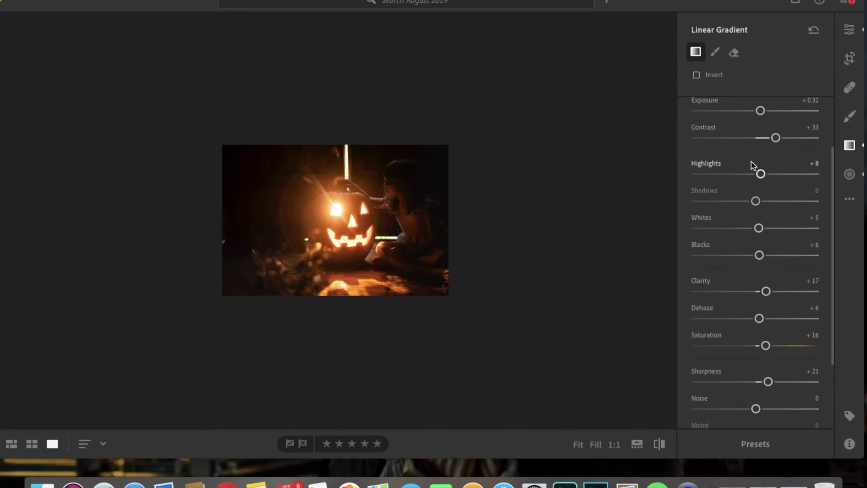
pyautogui.scroll(1, 767, 176)
pyautogui.moveTo(760, 149); pyautogui.dragTo(731, 150)
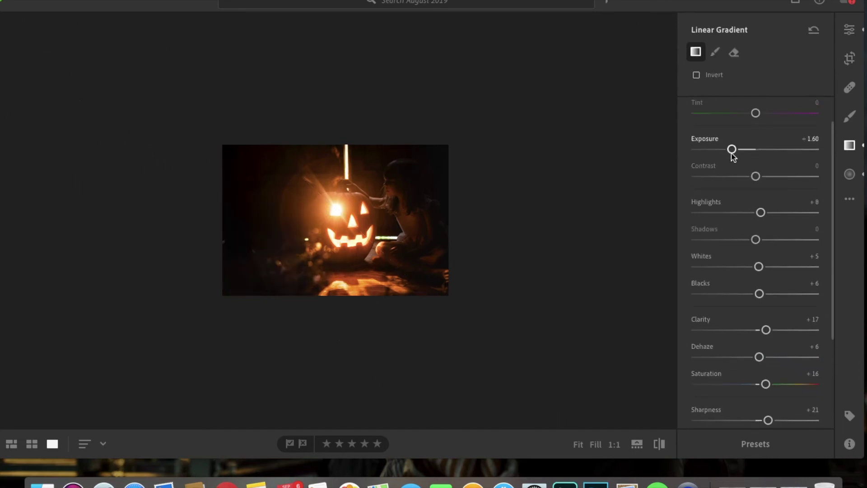
# - Shift the new linear gradient back toward the photo's lower-left corner and check the result at different magnifications
pyautogui.moveTo(321, 188); pyautogui.dragTo(328, 176)
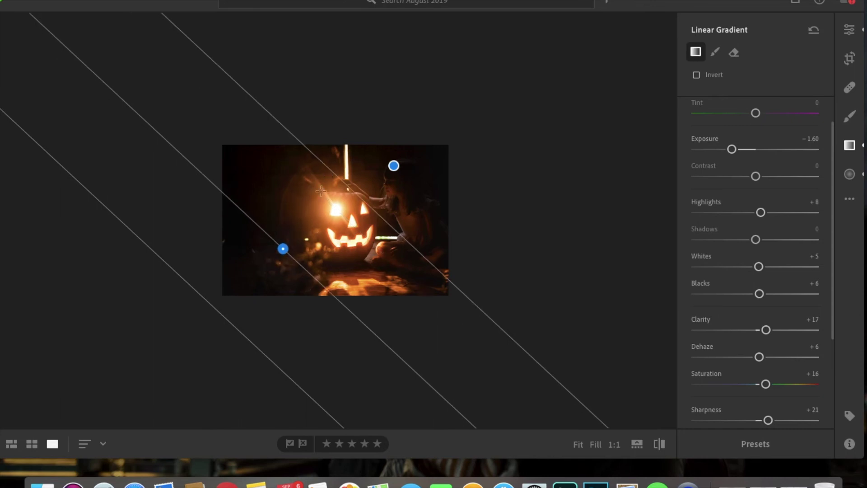
pyautogui.moveTo(284, 247); pyautogui.dragTo(277, 258)
pyautogui.moveTo(369, 216); pyautogui.dragTo(360, 237)
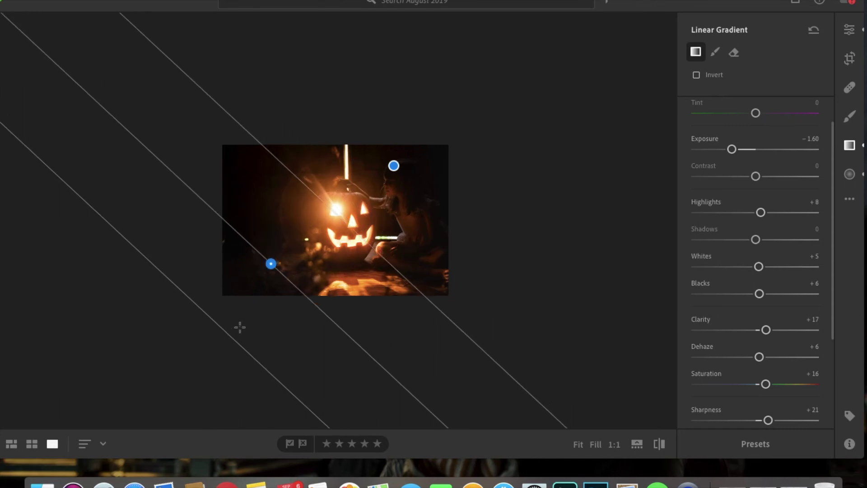
pyautogui.click(543, 245)
pyautogui.press('super+equal')
pyautogui.press('super+equal')
pyautogui.press('super+minus')
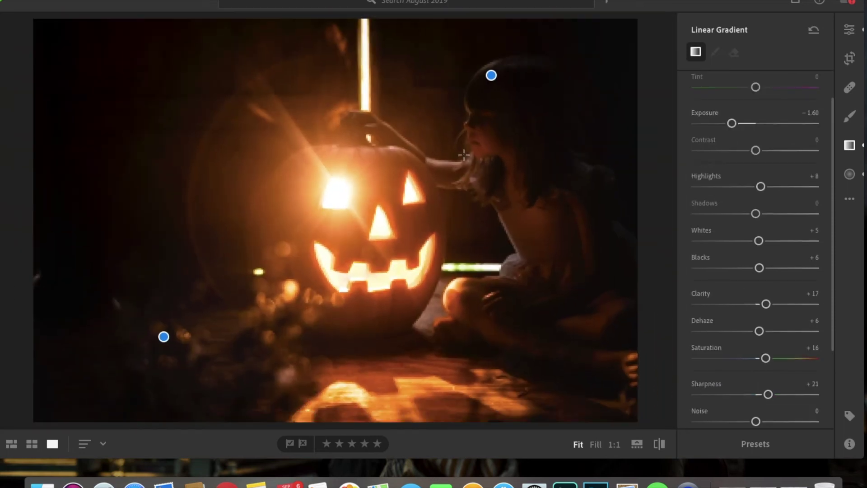
pyautogui.press('super+minus')
pyautogui.press('super+equal')
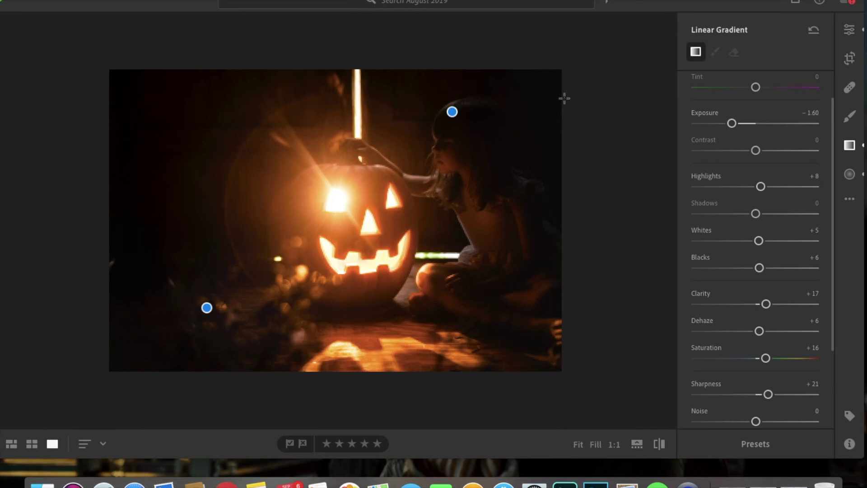
# - Adjust the whole photo's noise reduction and sharpening, and check the result at different magnifications
pyautogui.click(849, 29)
pyautogui.scroll(-15, 783, 256)
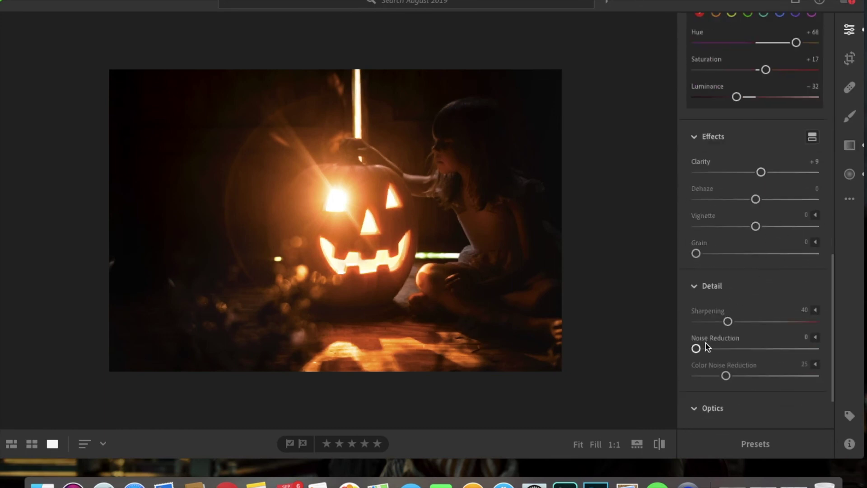
pyautogui.click(706, 344)
pyautogui.moveTo(739, 321); pyautogui.dragTo(726, 322)
pyautogui.scroll(5, 697, 253)
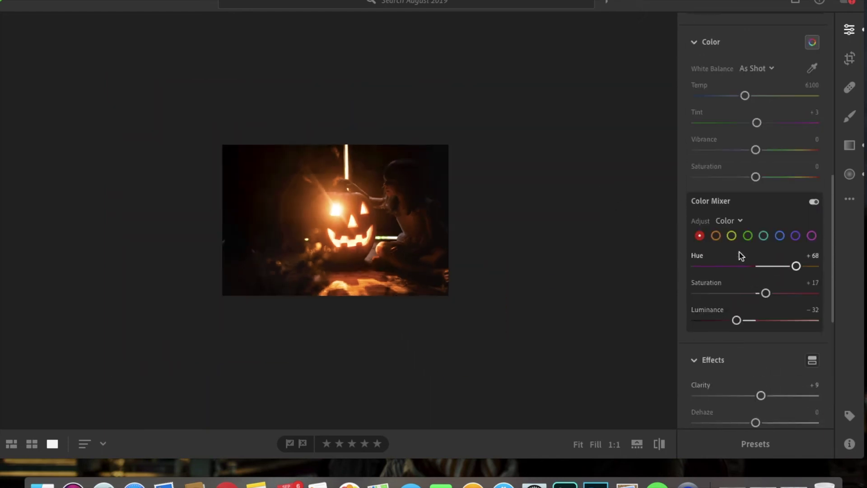
pyautogui.press('super+equal')
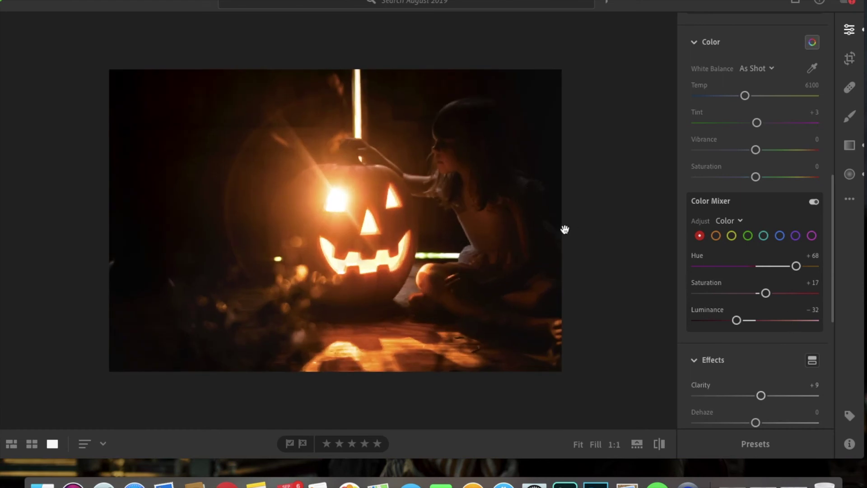
pyautogui.press('super+minus')
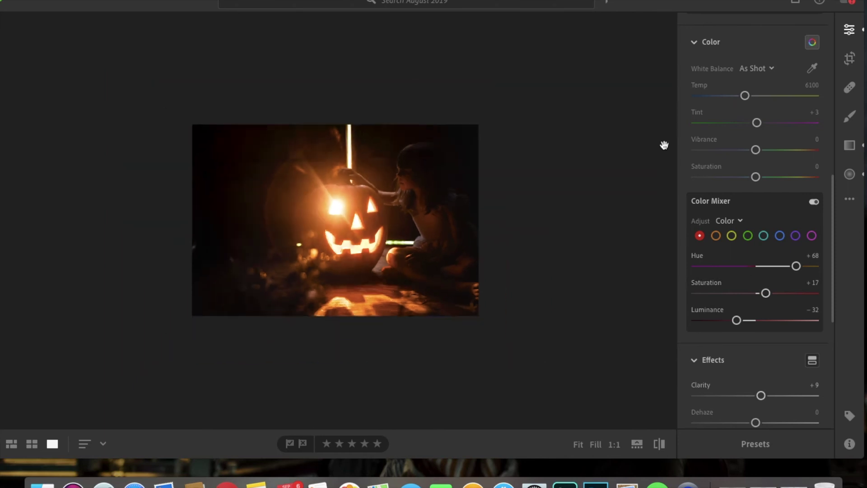
# - Try the copied edit settings on the photo with exposure set to +1.24
pyautogui.click(197, 0)
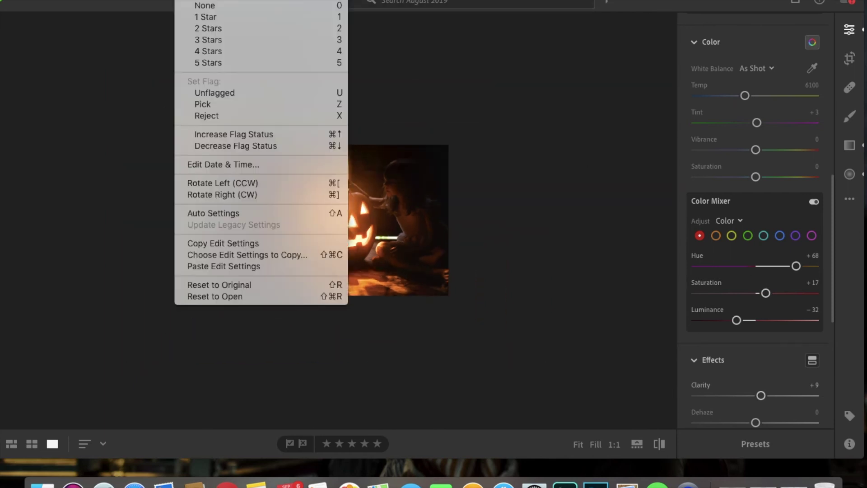
pyautogui.moveTo(163, 0)
pyautogui.click(176, 49)
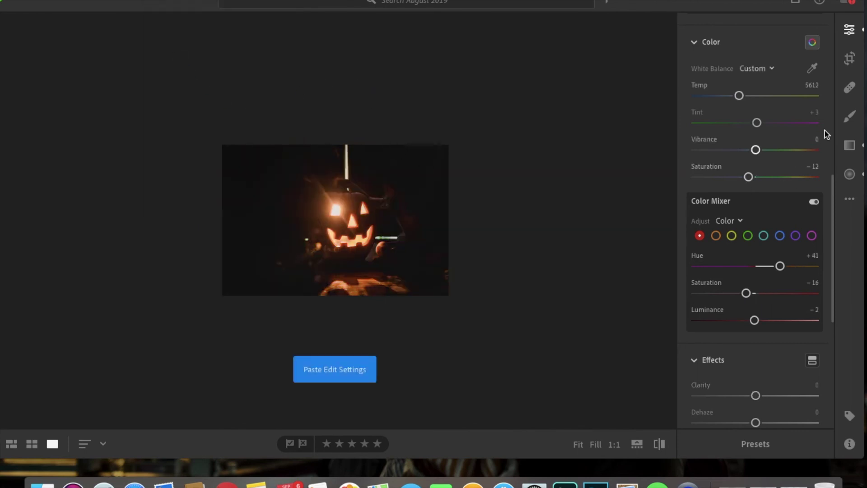
pyautogui.click(849, 29)
pyautogui.click(849, 30)
pyautogui.moveTo(784, 131); pyautogui.dragTo(771, 132)
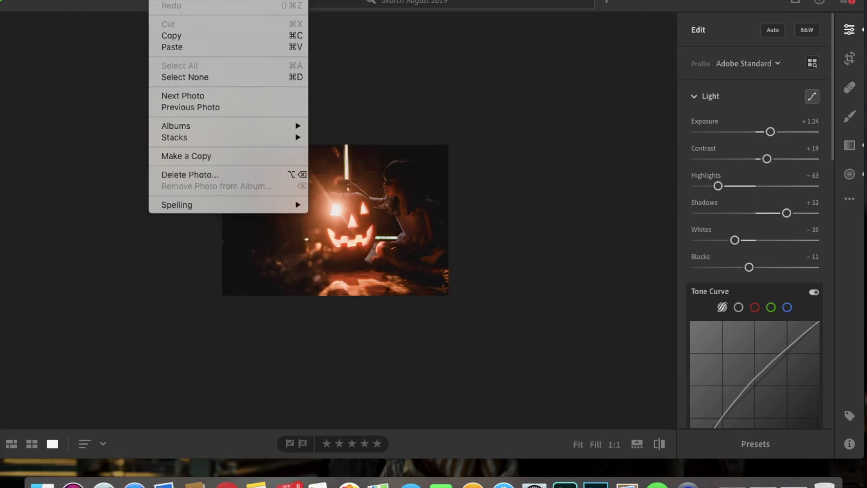
# - Undo the exposure change and the pasted edit settings
pyautogui.click(174, 1)
pyautogui.click(174, 1)
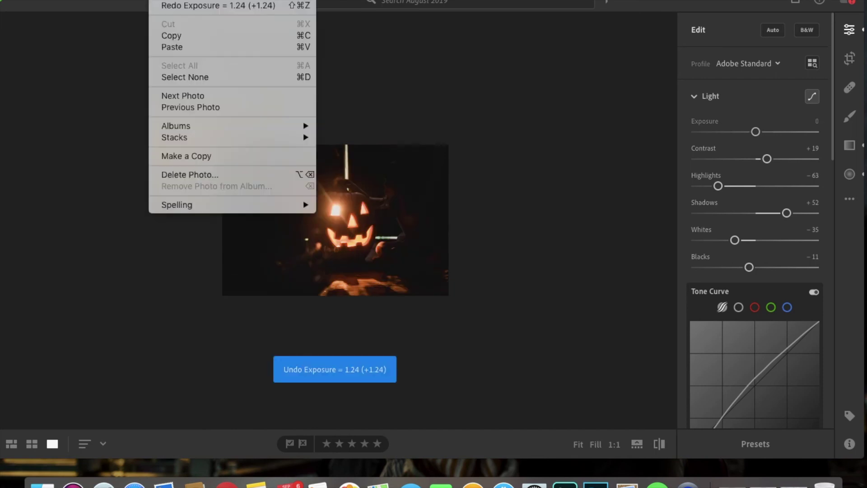
pyautogui.click(175, 1)
pyautogui.press('super+shift+z')
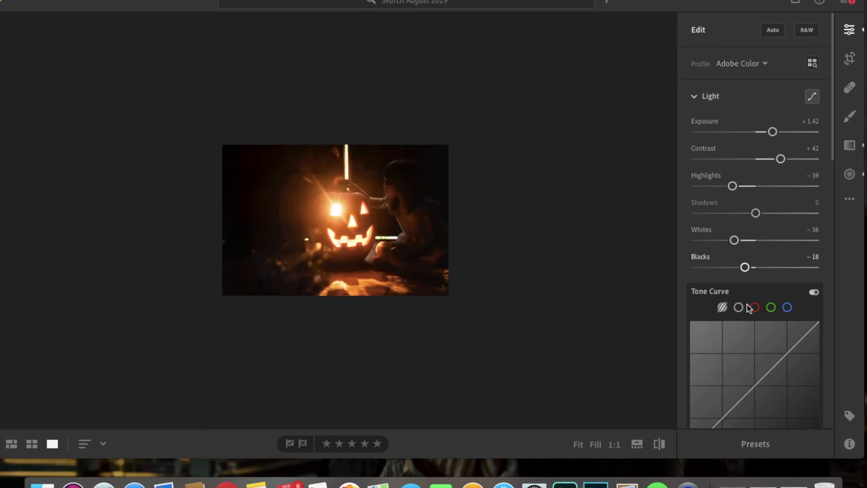
# - Set the luminance of the reds to −42 in the color mixer and check the photo up close
pyautogui.scroll(-10, 745, 307)
pyautogui.scroll(-2, 752, 344)
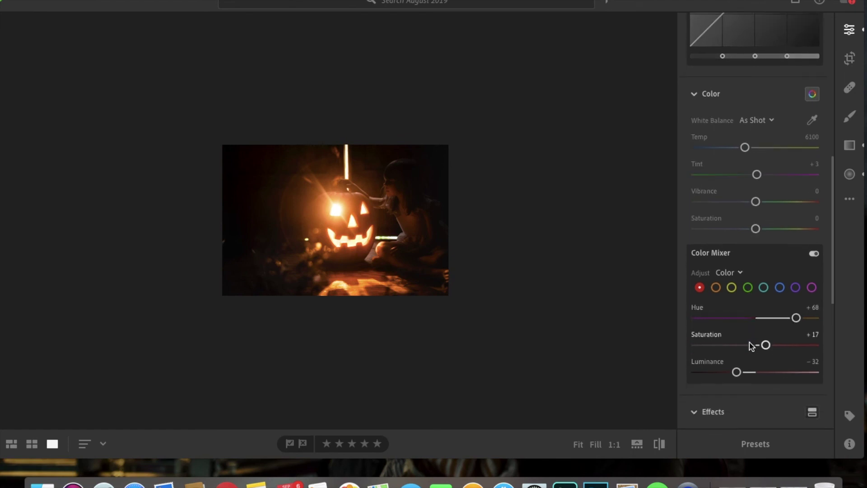
pyautogui.moveTo(735, 372); pyautogui.dragTo(724, 372)
pyautogui.moveTo(746, 377); pyautogui.dragTo(731, 378)
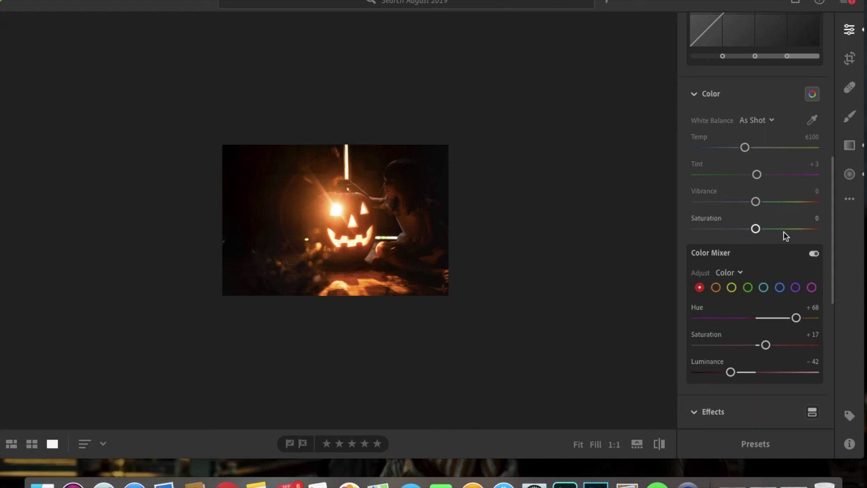
pyautogui.press('super+equal')
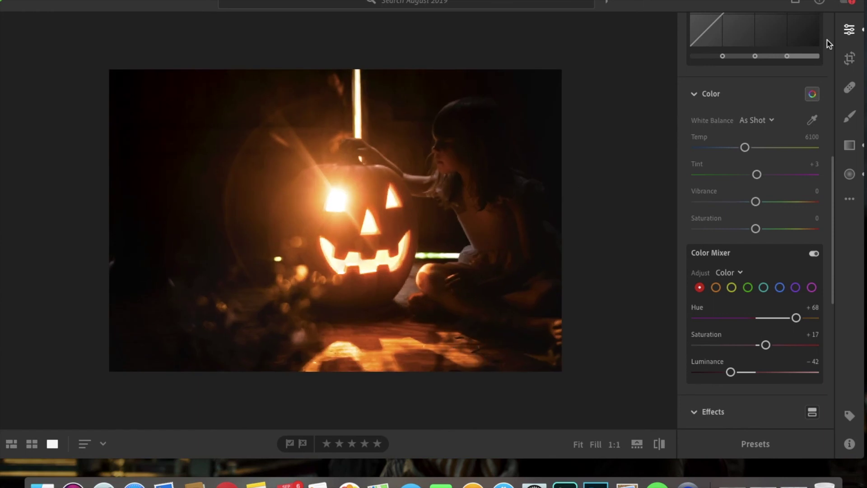
# - Heal a small spot on the wooden floor in front of the girl's legs and set the Healing Brush size to 75
pyautogui.click(850, 87)
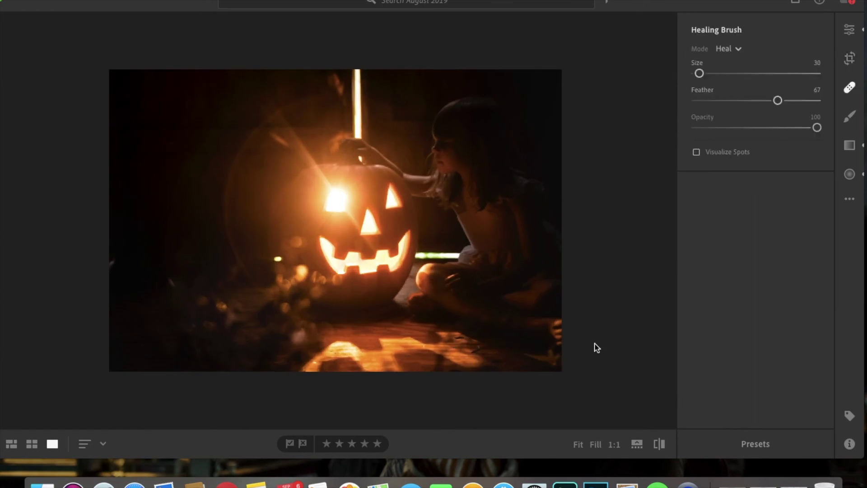
pyautogui.click(477, 349)
pyautogui.click(437, 397)
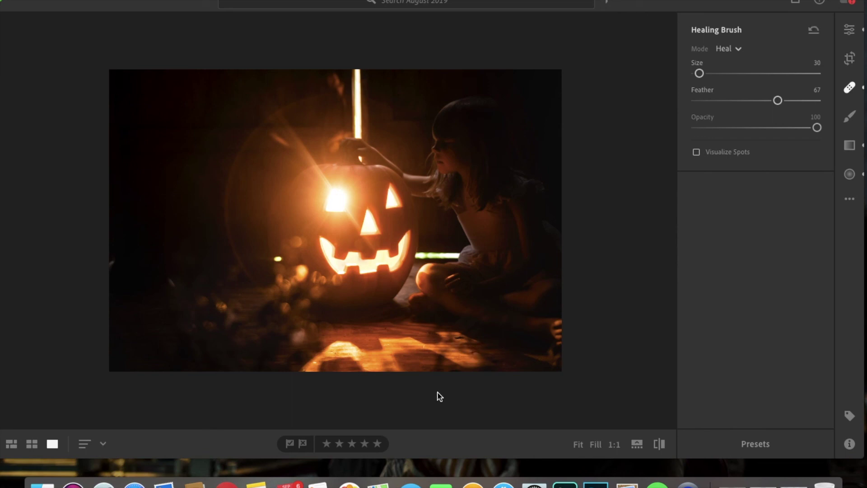
pyautogui.click(459, 338)
pyautogui.moveTo(699, 74); pyautogui.dragTo(715, 74)
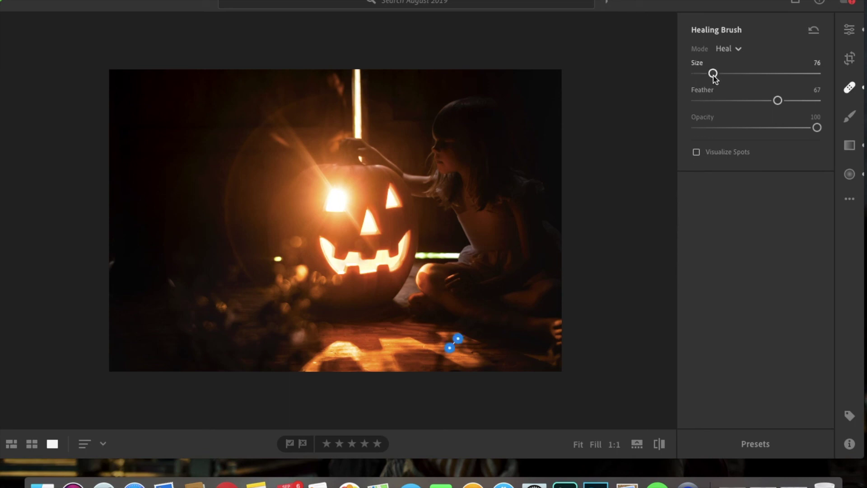
pyautogui.moveTo(712, 74); pyautogui.dragTo(708, 77)
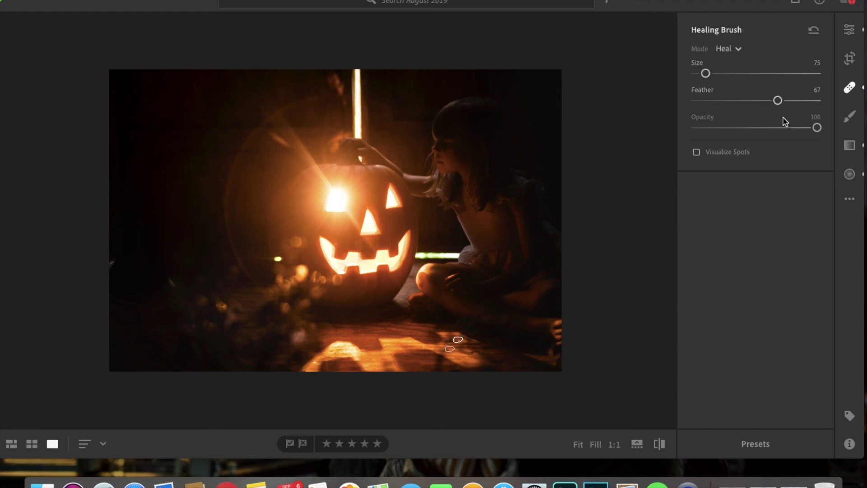
# - Add a radial gradient over the bright vertical strip above the pumpkin with clarity +2, dehaze −56 and saturation +3
pyautogui.click(849, 29)
pyautogui.scroll(-5, 800, 180)
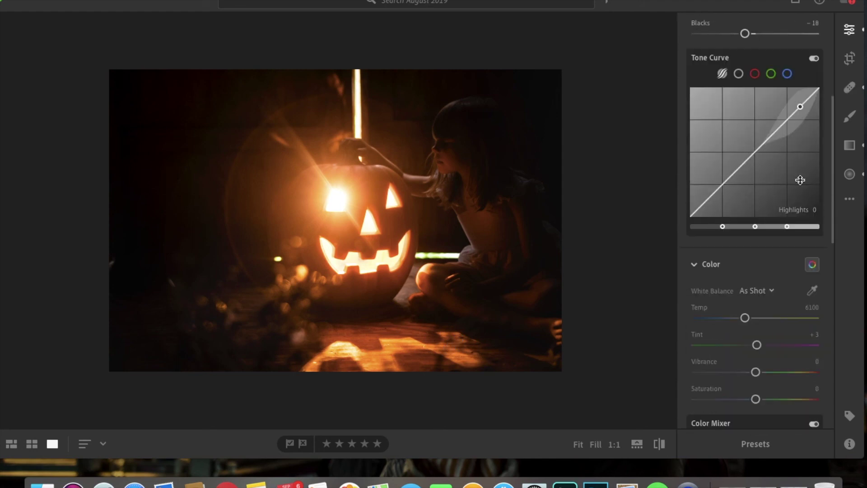
pyautogui.click(849, 174)
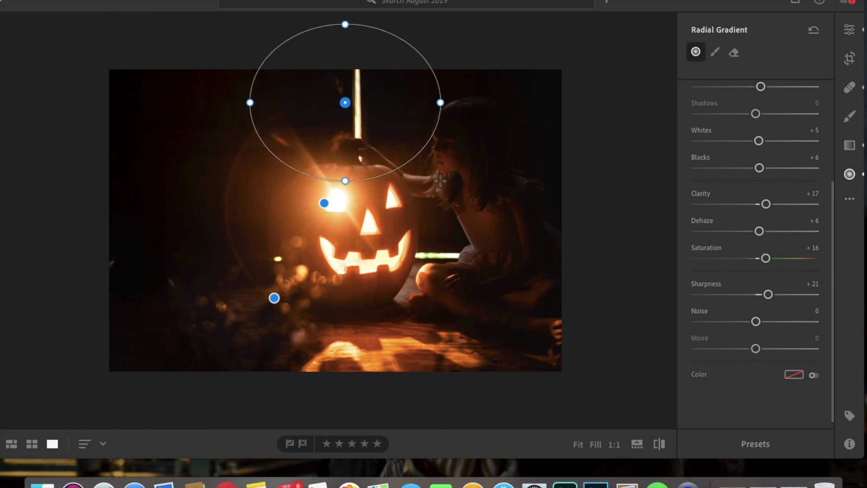
pyautogui.moveTo(741, 279); pyautogui.dragTo(738, 276)
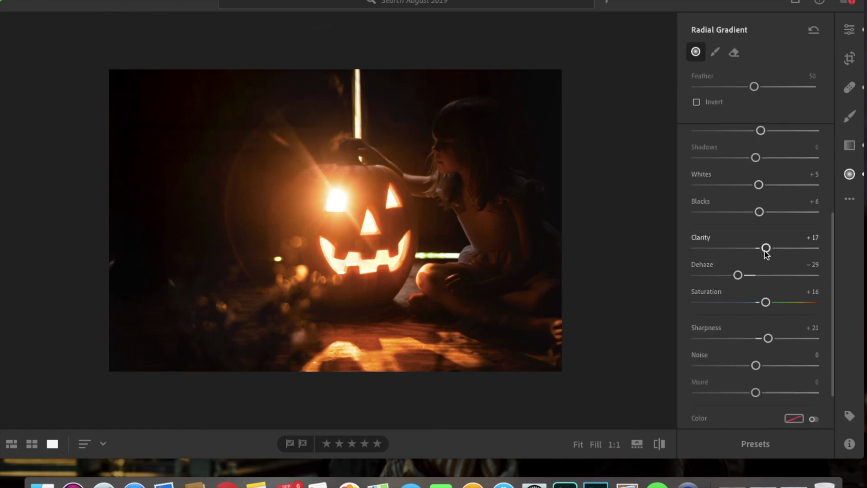
pyautogui.moveTo(764, 302); pyautogui.dragTo(757, 302)
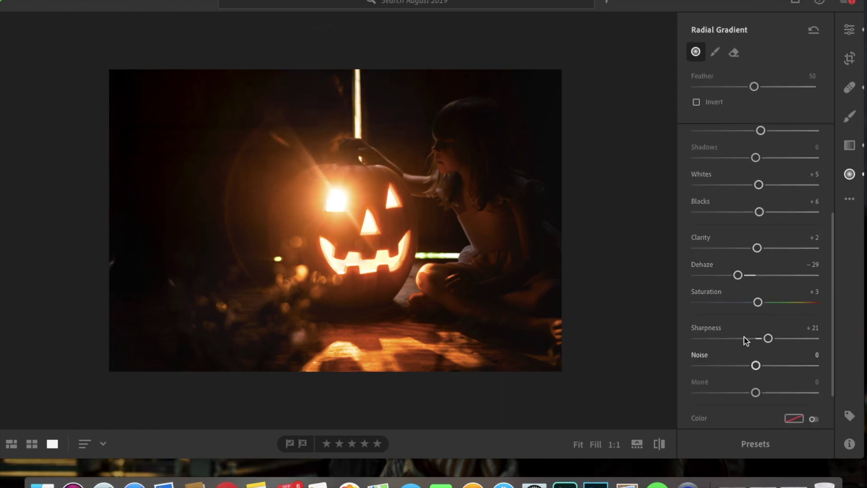
pyautogui.click(722, 275)
# - Set the upper radial gradient's exposure to −0.72 and temperature to +34, and center it on the bright vertical strip
pyautogui.scroll(5, 722, 278)
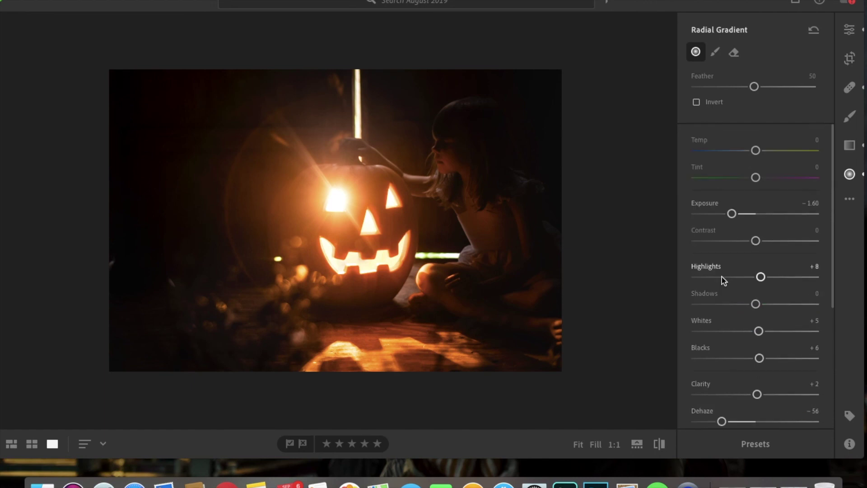
pyautogui.click(763, 214)
pyautogui.moveTo(763, 214); pyautogui.dragTo(745, 216)
pyautogui.moveTo(766, 150); pyautogui.dragTo(776, 152)
pyautogui.moveTo(387, 162)
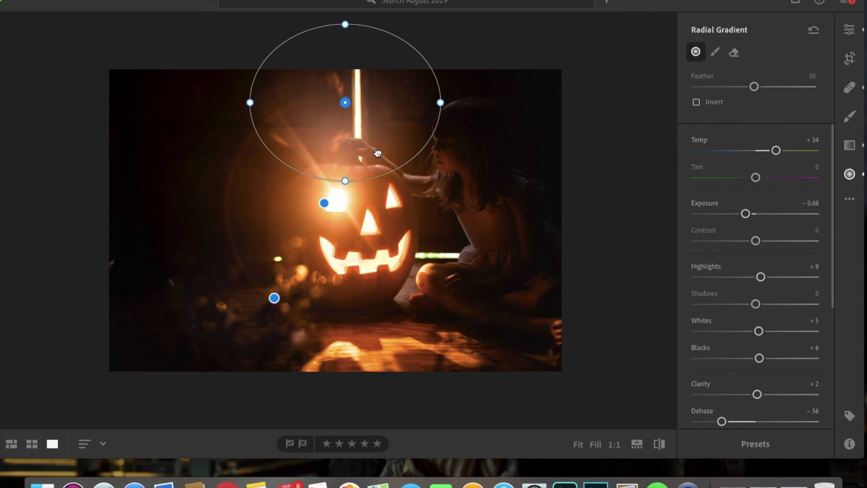
pyautogui.moveTo(746, 214); pyautogui.dragTo(745, 215)
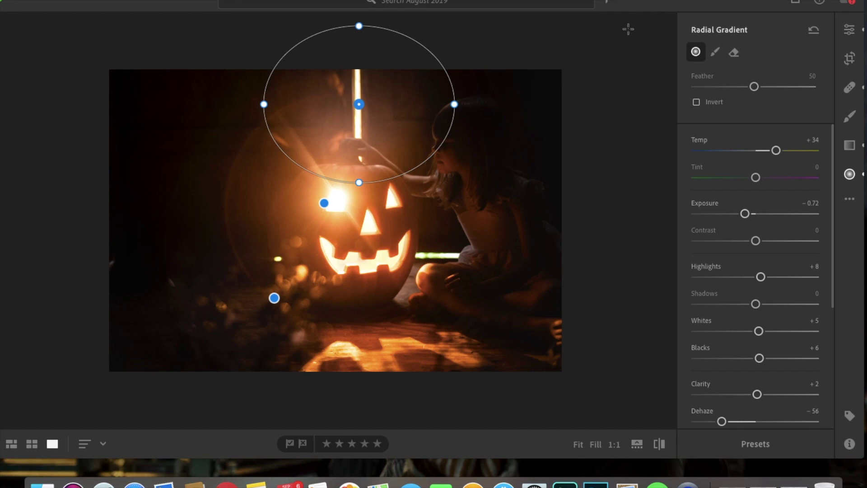
# - Review the whole photo at a smaller size and delete the radial gradient over the bright vertical strip above the pumpkin
pyautogui.press('e')
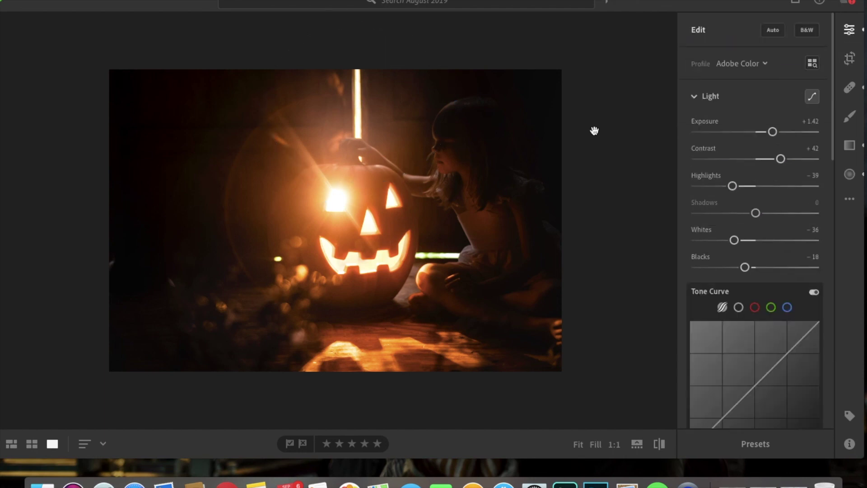
pyautogui.press('super+minus')
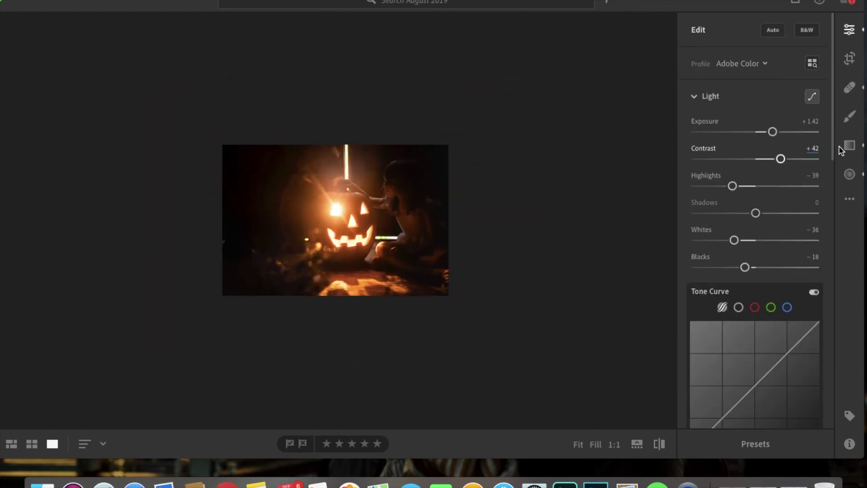
pyautogui.click(849, 173)
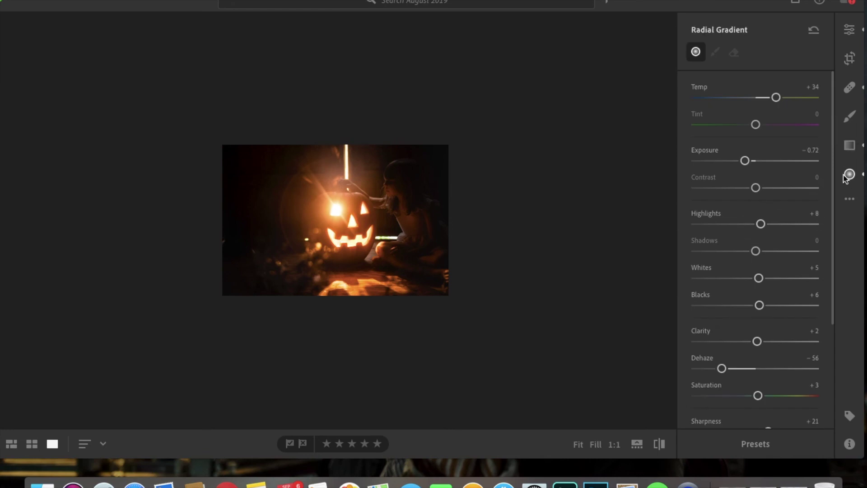
pyautogui.click(345, 162)
pyautogui.press('Delete')
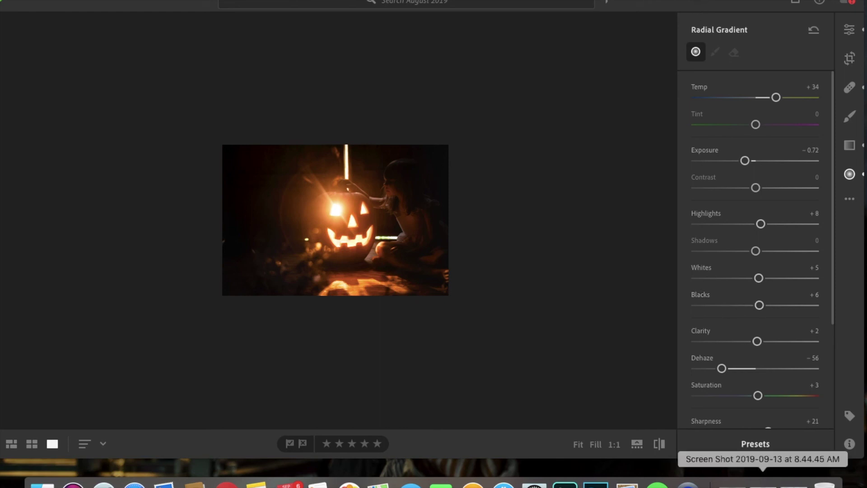
# - Quit QuickTime Player, keeping the new screen recording on the Desktop under the name PumpkinEdit
pyautogui.rightClick(687, 483)
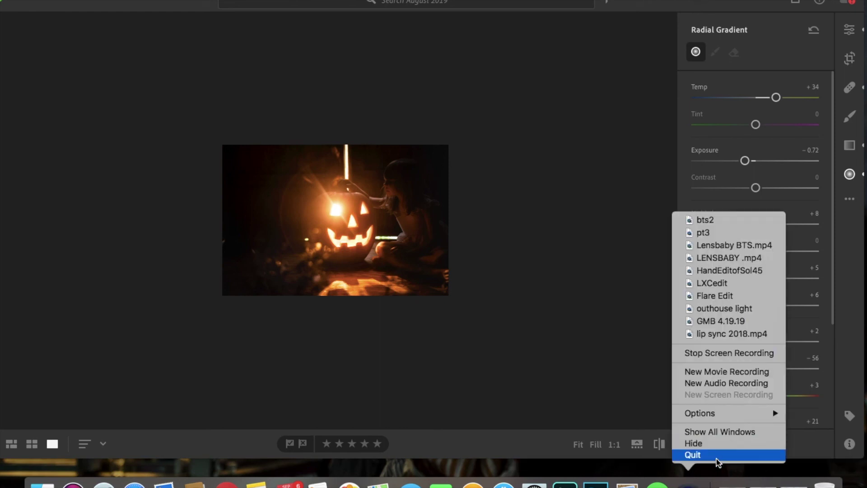
pyautogui.click(736, 456)
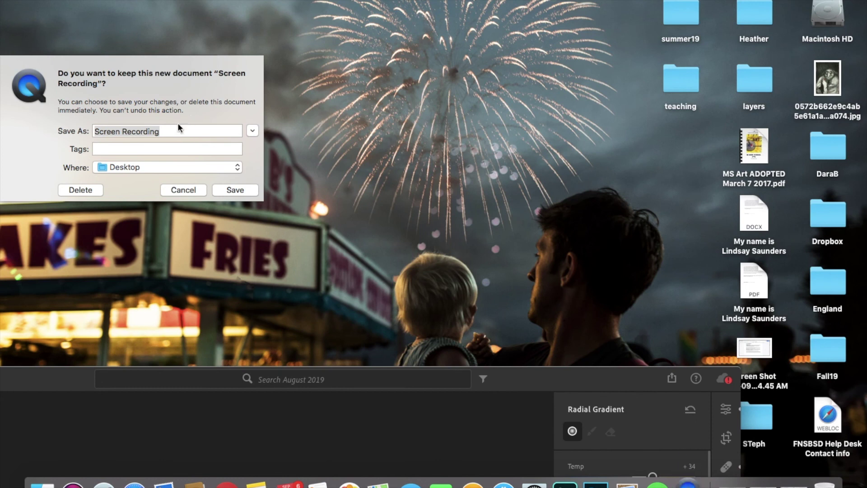
pyautogui.click(183, 118)
pyautogui.write('Pumpki')
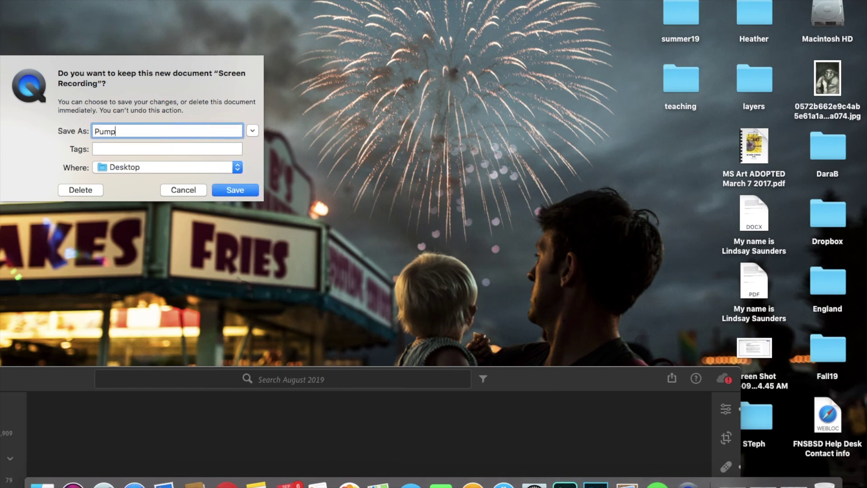
pyautogui.write('nEdit')
pyautogui.click(224, 184)
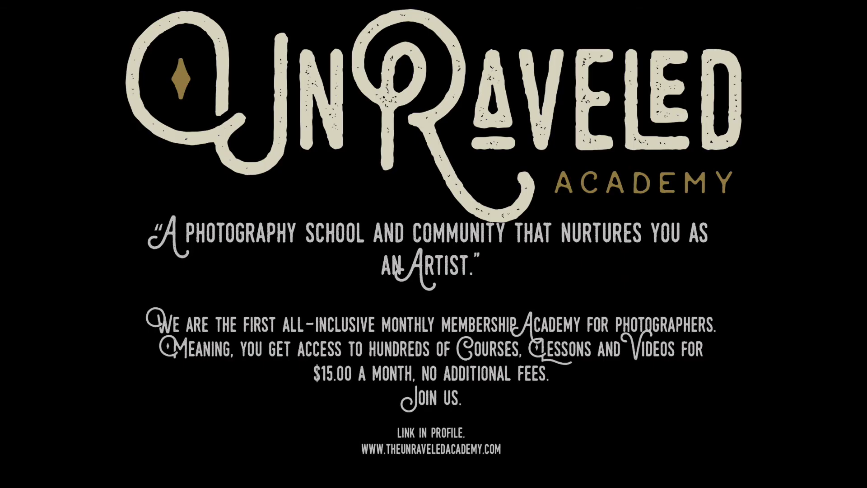